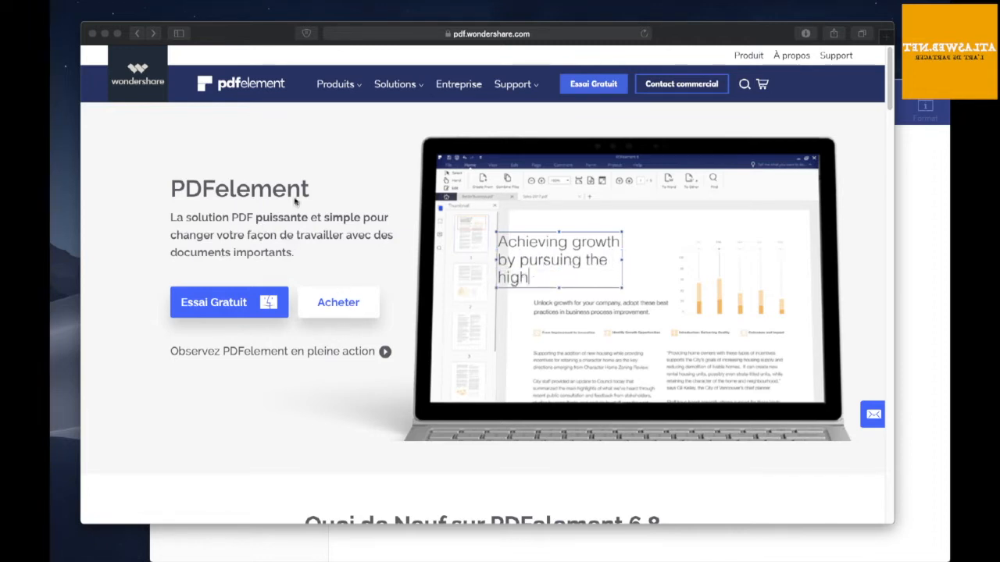
Switch to PDFelement 6 Pro and open the file cv05.pdf.
left_click(247, 232)
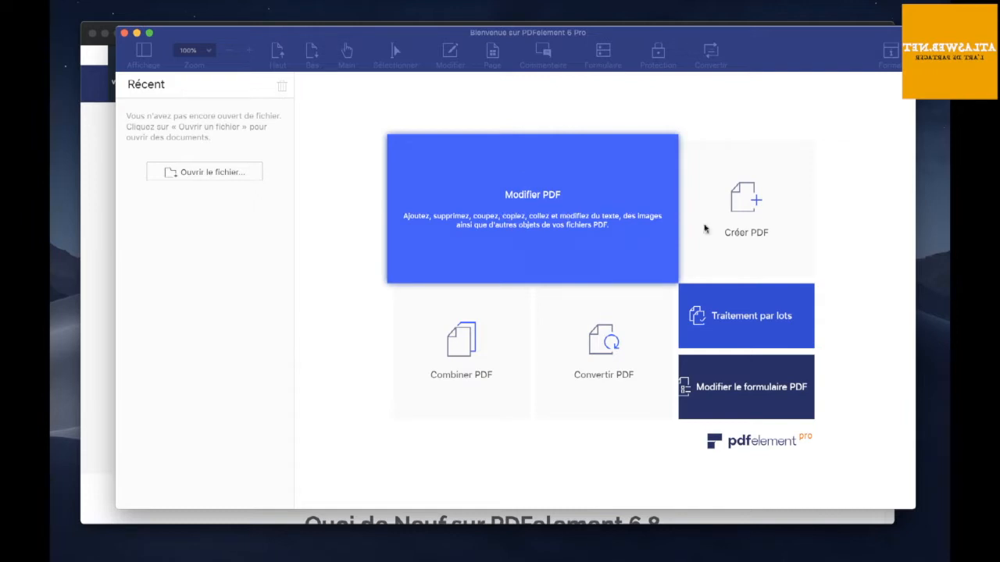
mouse_move(740, 232)
mouse_move(749, 306)
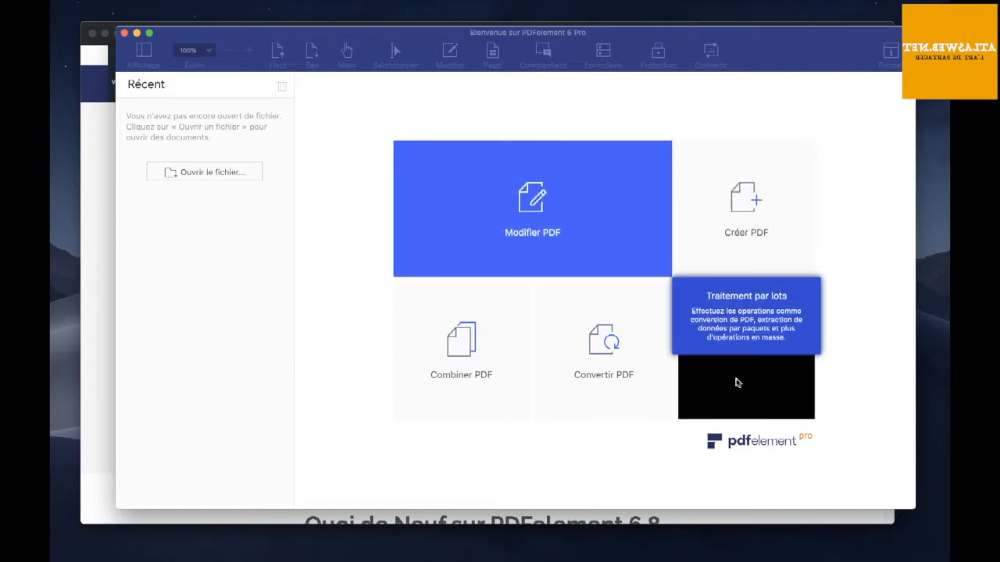
mouse_move(734, 394)
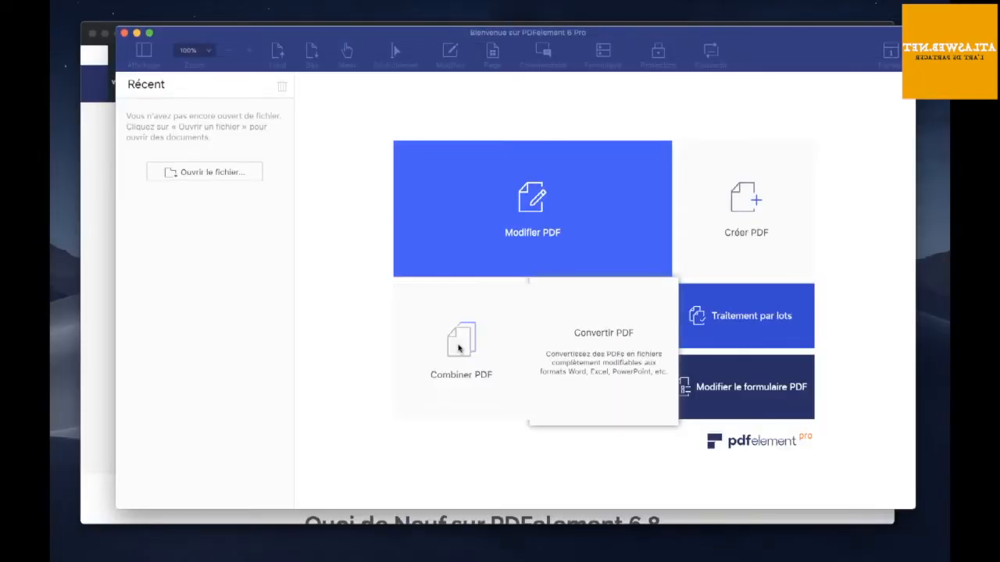
mouse_move(459, 349)
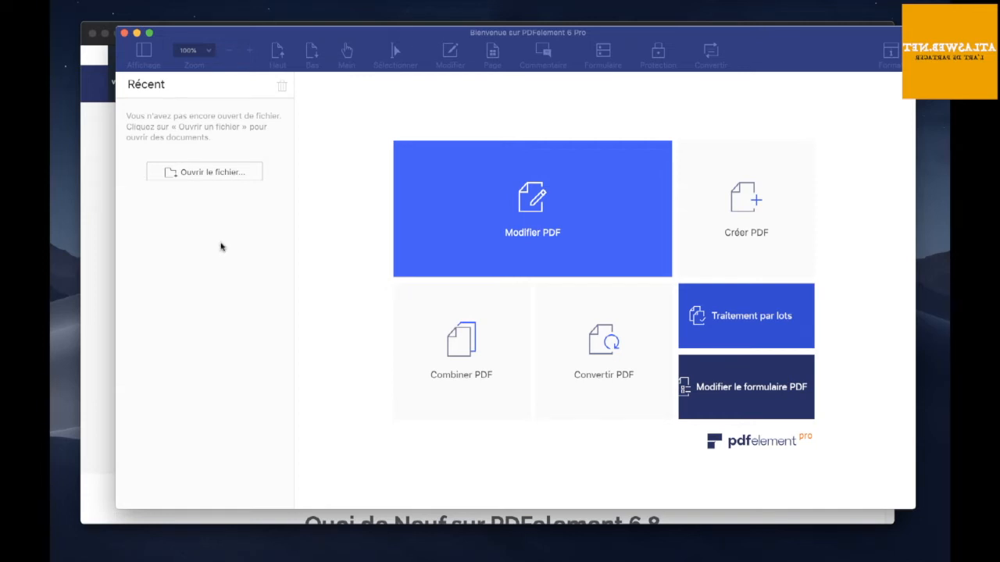
left_click(209, 173)
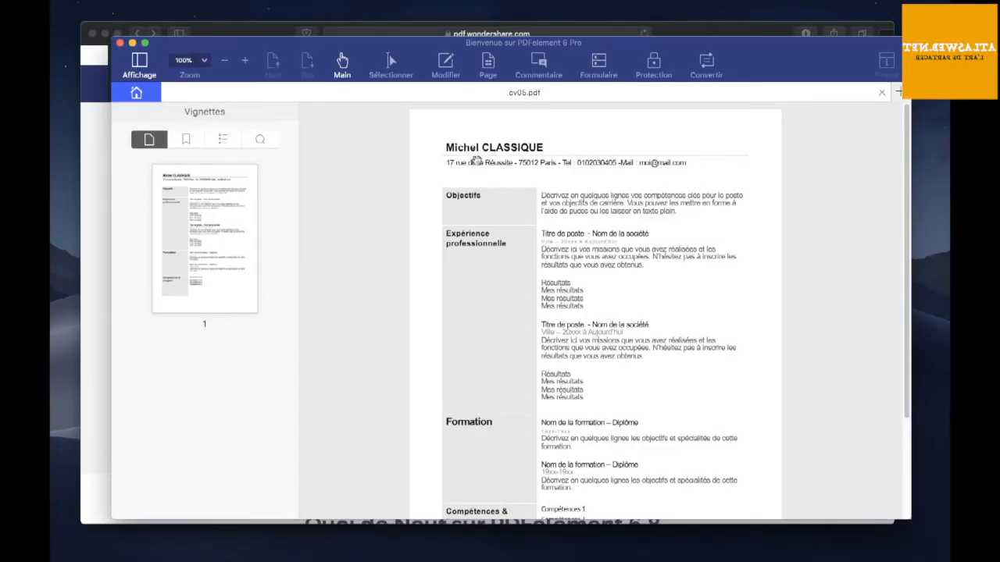
Edit the page text, adding the line "hdhdhdhdhdhdhdhd" below the first "Mes résultats" list under Expérience professionnelle.
left_click(442, 68)
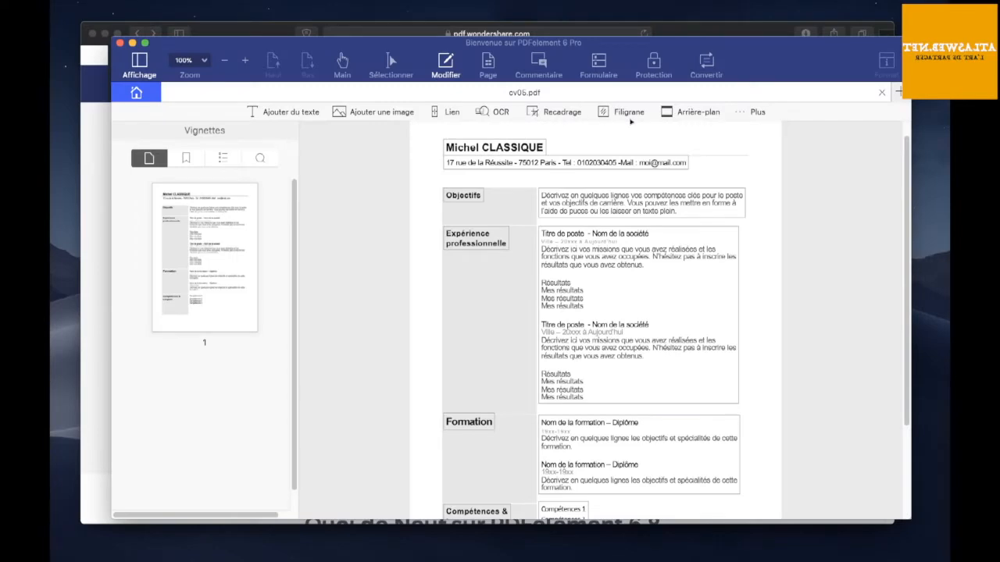
left_click(757, 113)
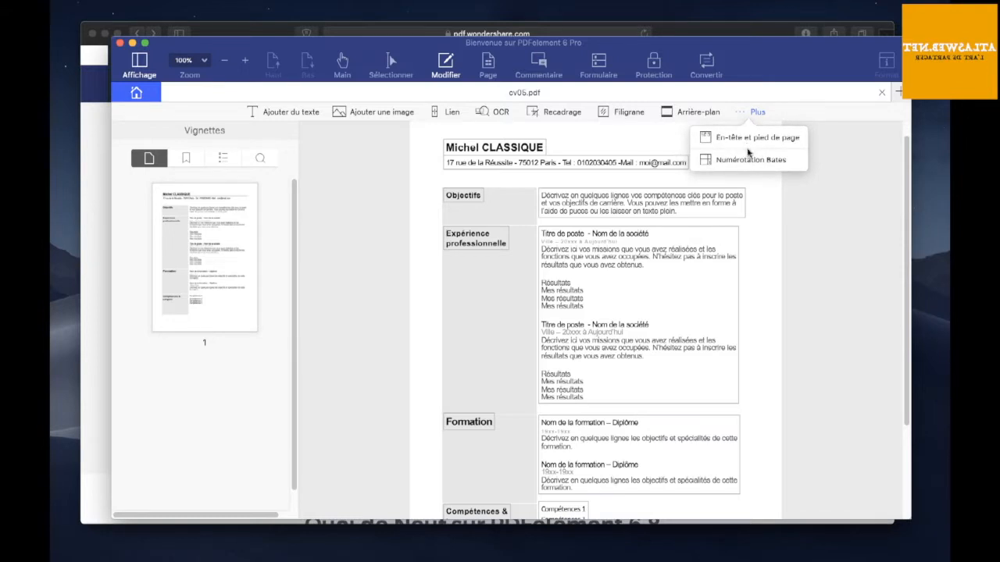
left_click(581, 307)
key("Return")
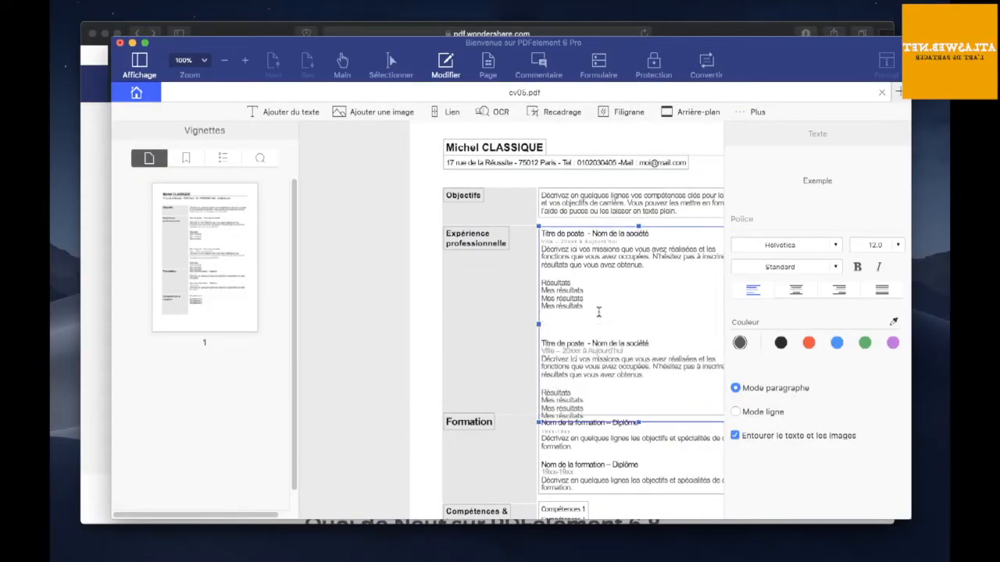
type("hdhdhdhdhdhdhdhd")
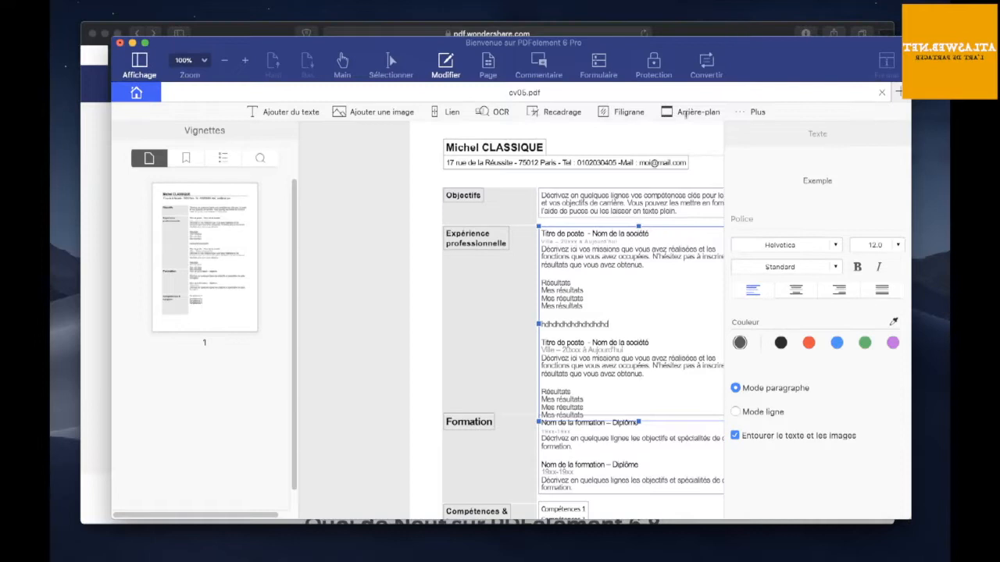
Add a blue colour background to the CV page.
left_click(686, 113)
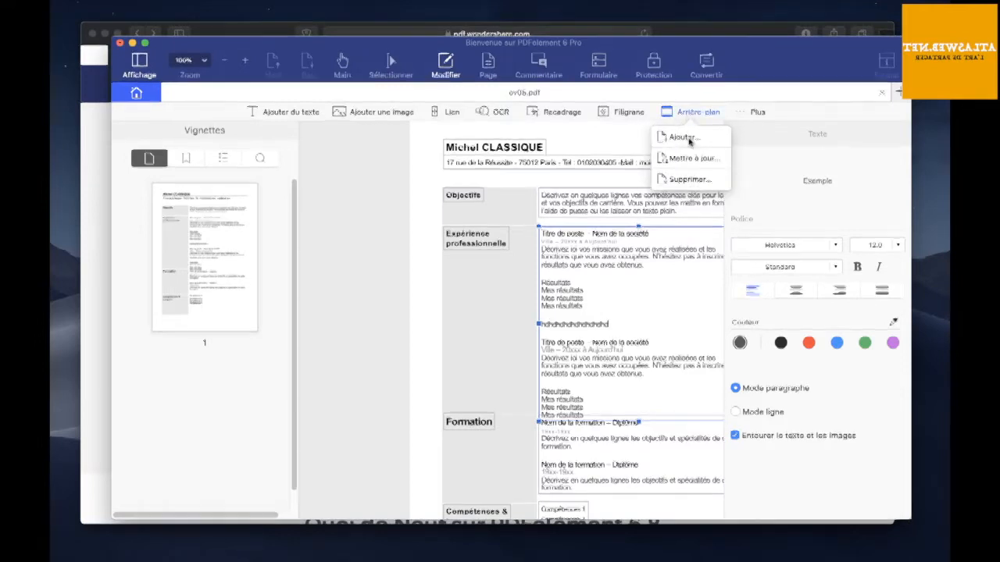
left_click(683, 137)
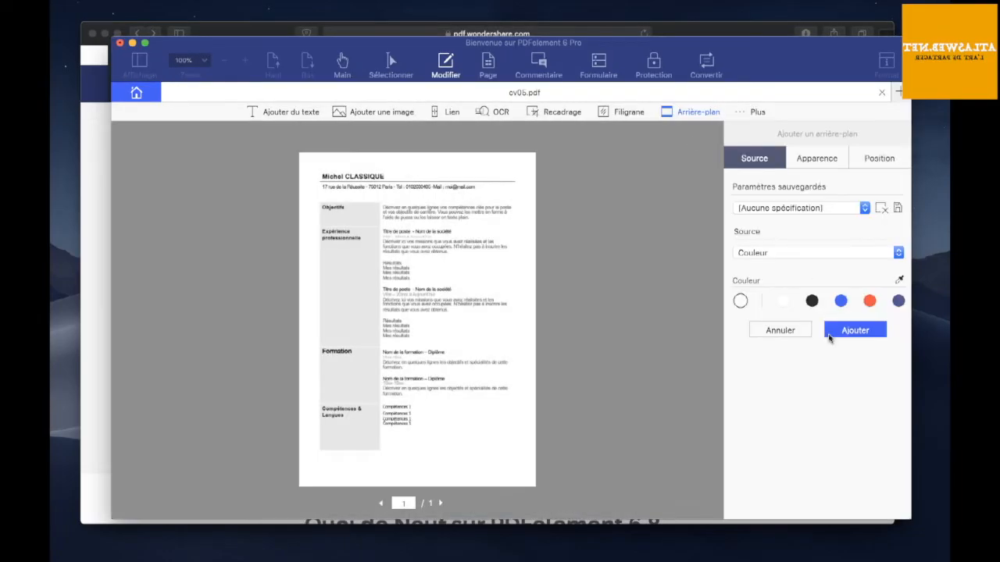
left_click(840, 301)
left_click(850, 332)
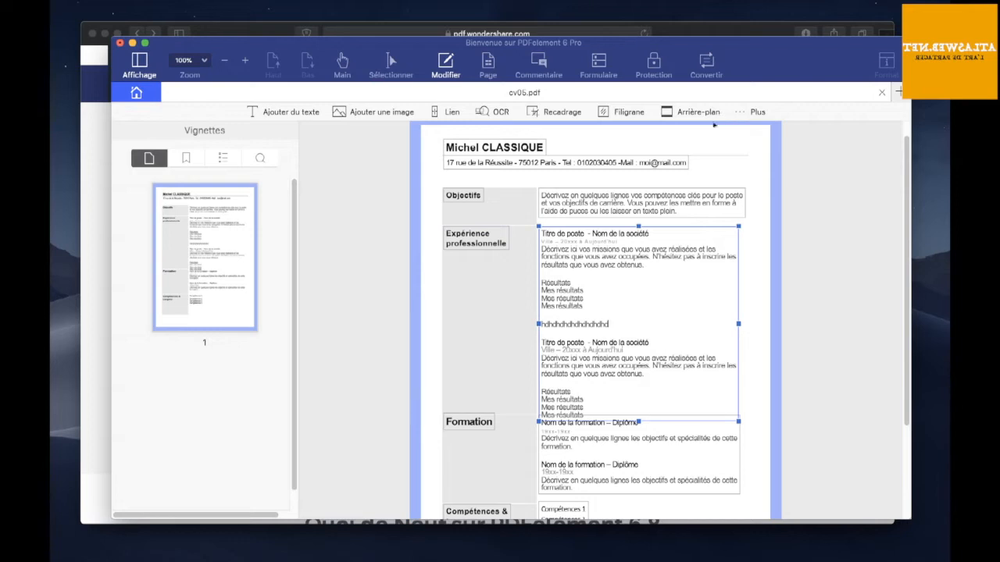
Add a text watermark reading "CV" to the page with its opacity set to 18 %.
left_click(628, 114)
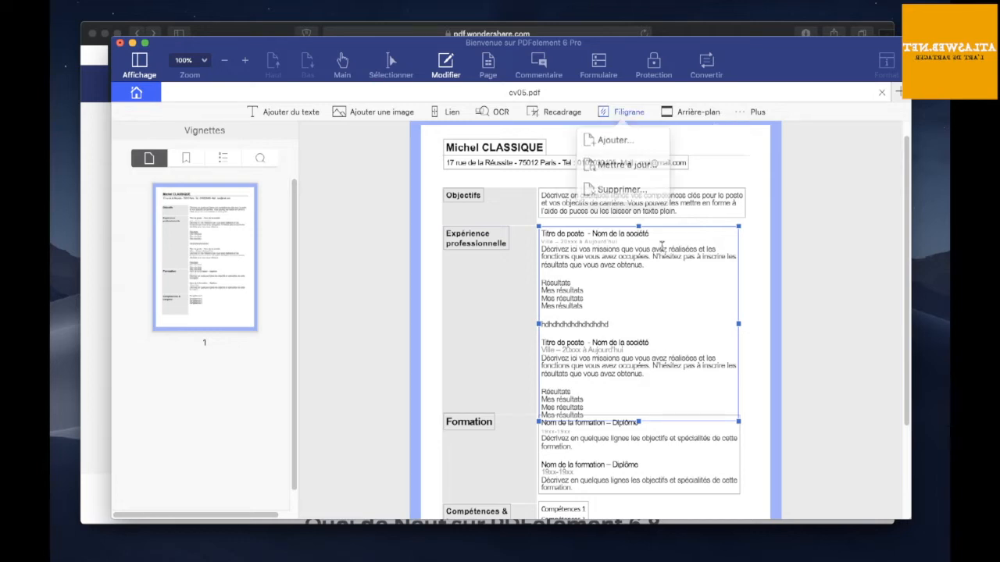
left_click(616, 137)
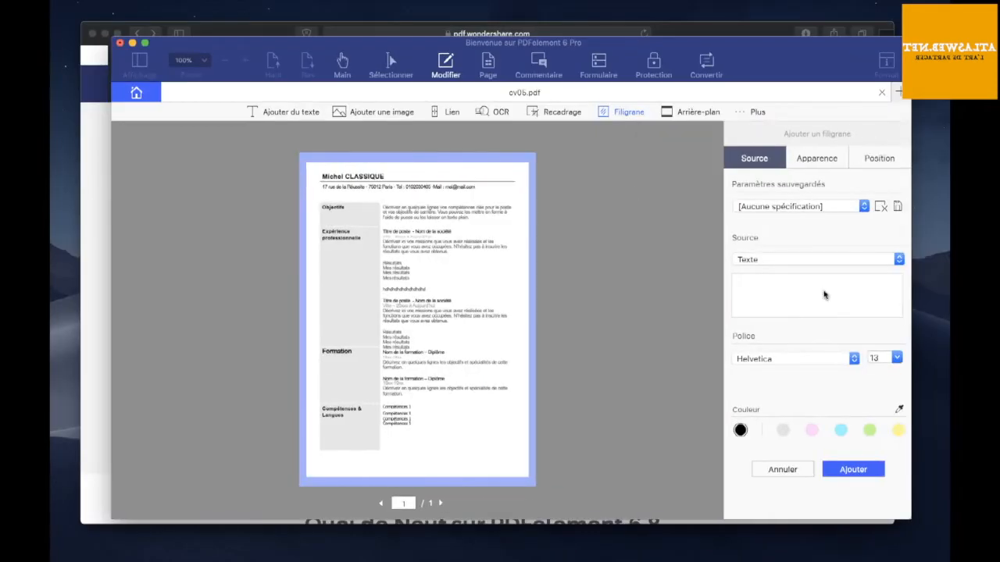
type("CV")
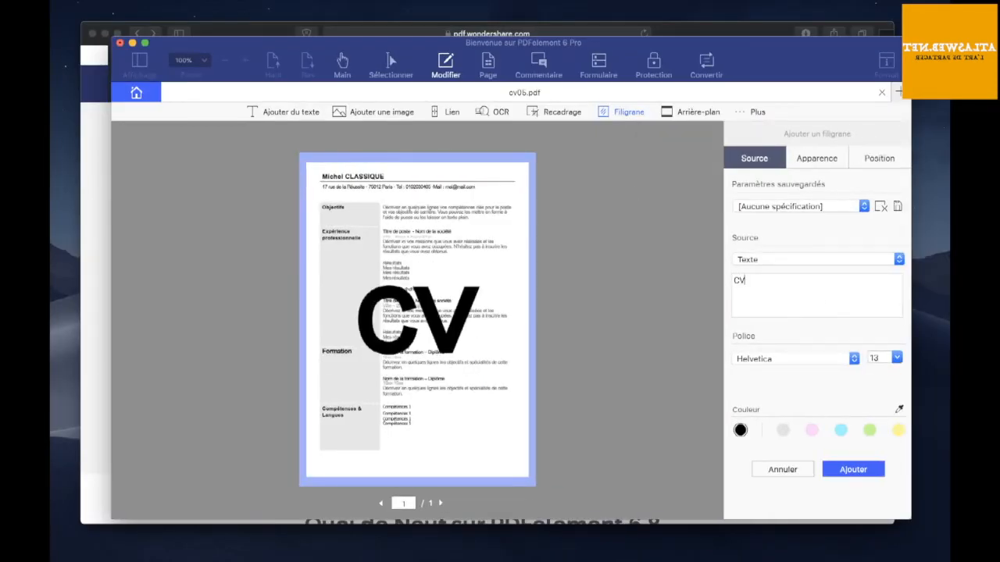
left_click(820, 159)
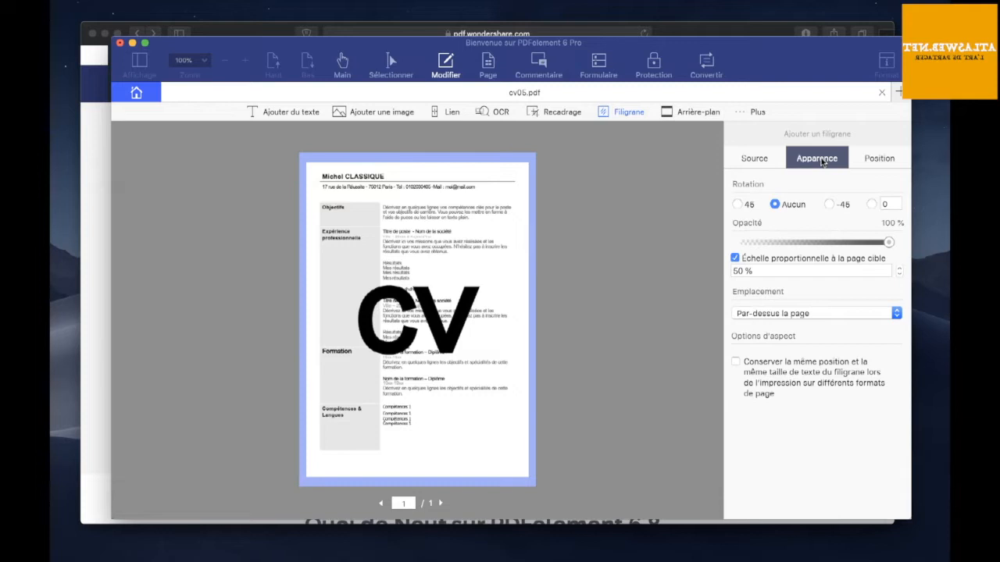
left_click_drag(888, 242, 768, 243)
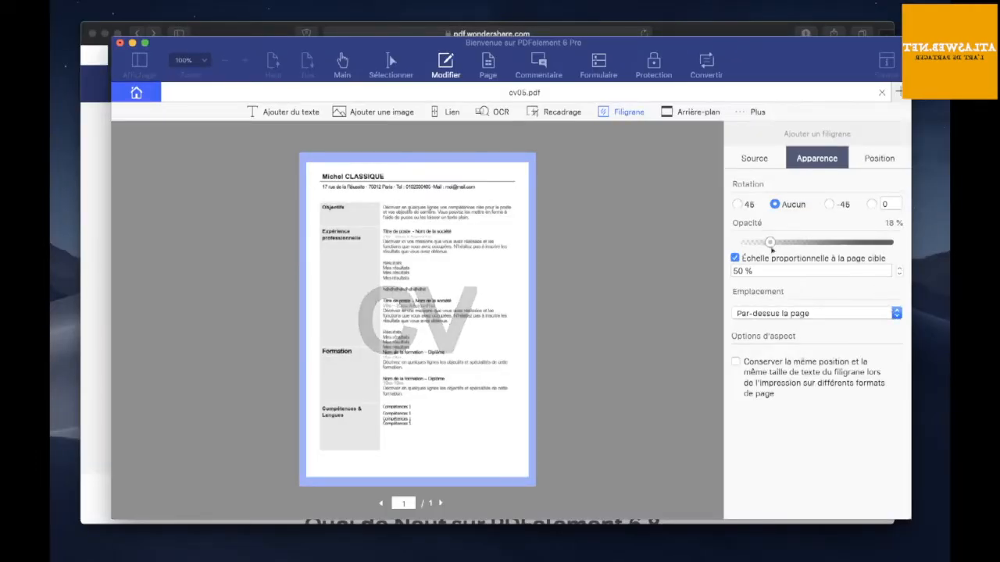
left_click(761, 159)
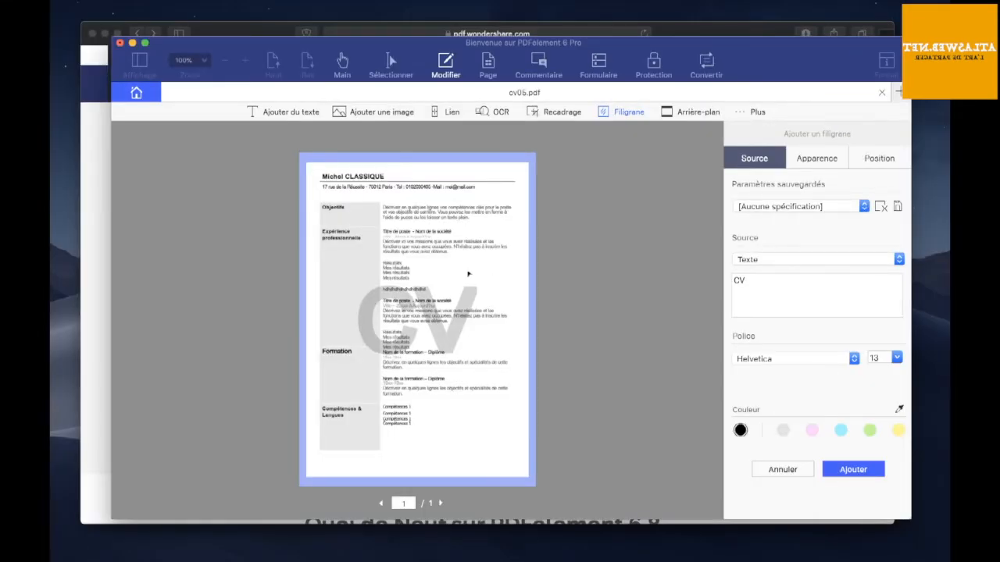
left_click(853, 471)
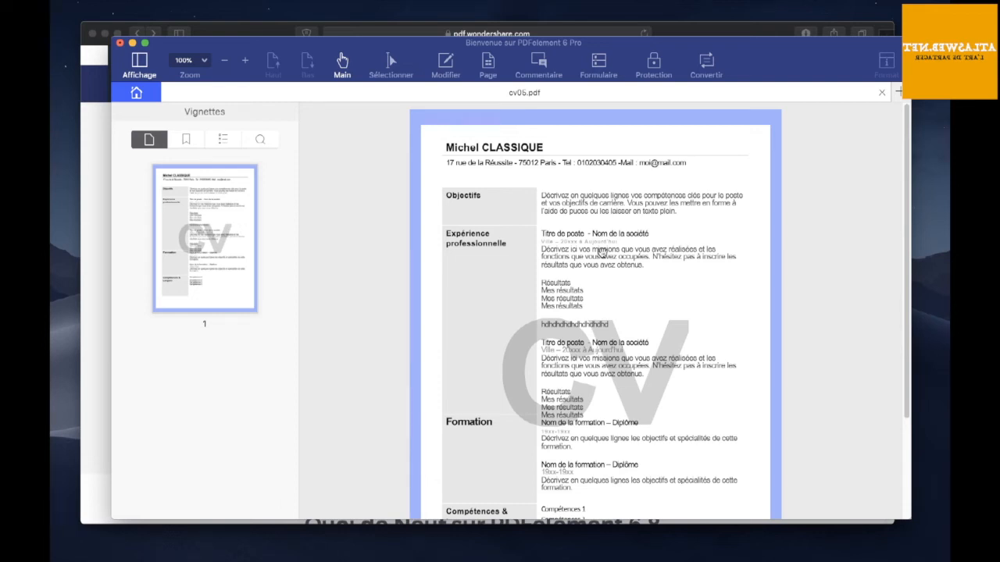
Highlight part of the words "objectifs de carrière" in the Objectifs paragraph.
left_click(539, 66)
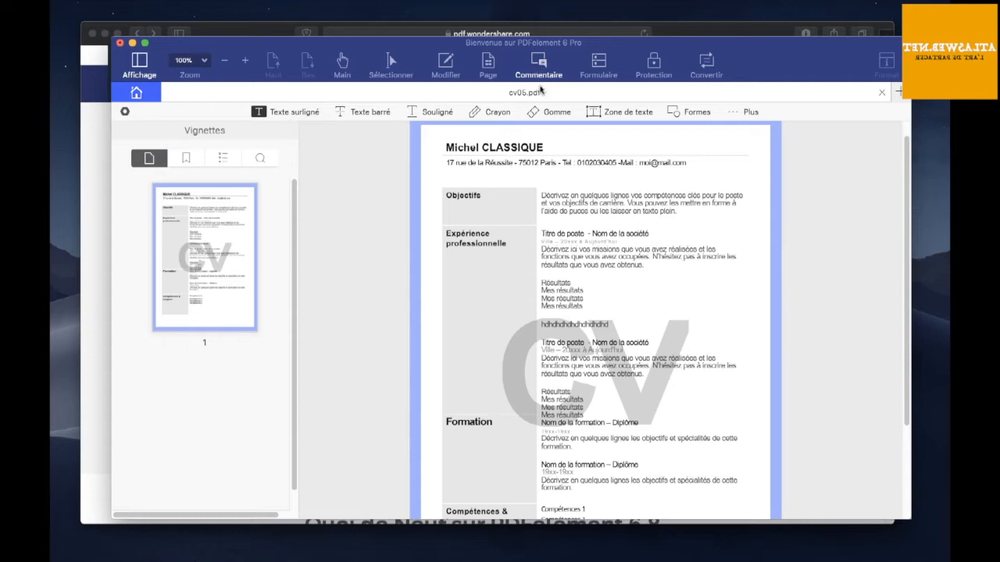
left_click(296, 115)
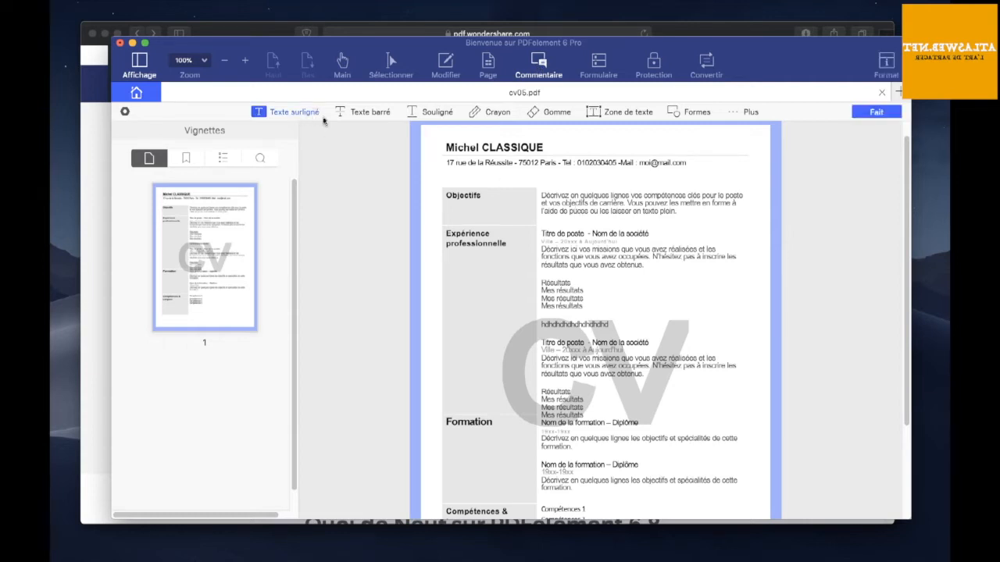
left_click_drag(575, 202, 622, 205)
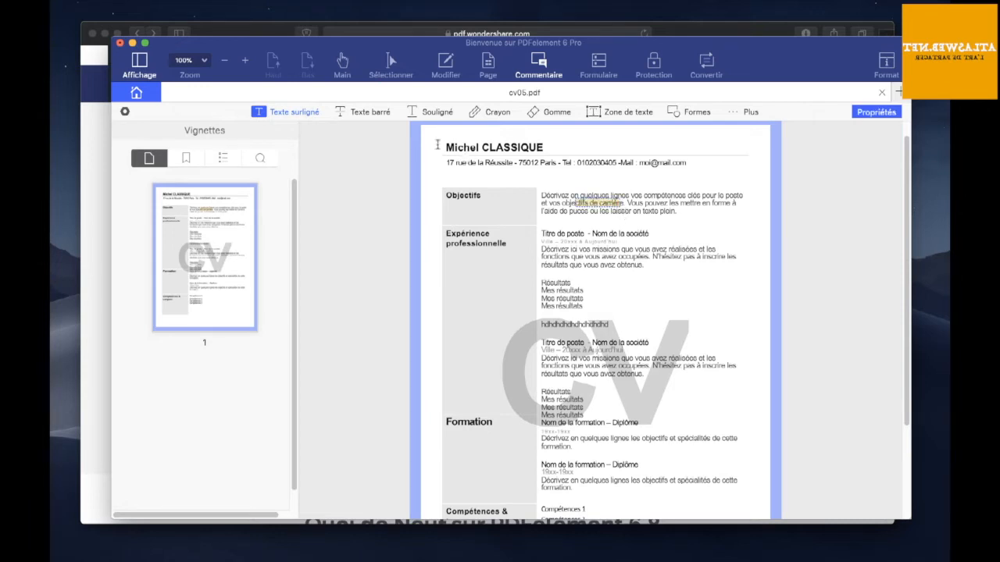
Strike through "avez occupées" in the first job description and underline the same words in the second.
left_click(363, 112)
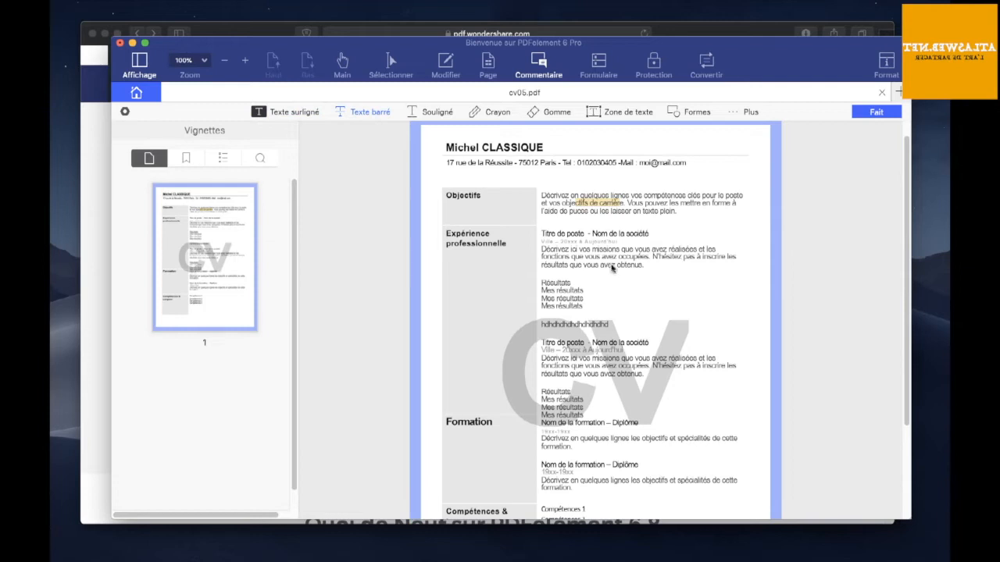
left_click_drag(597, 256, 649, 260)
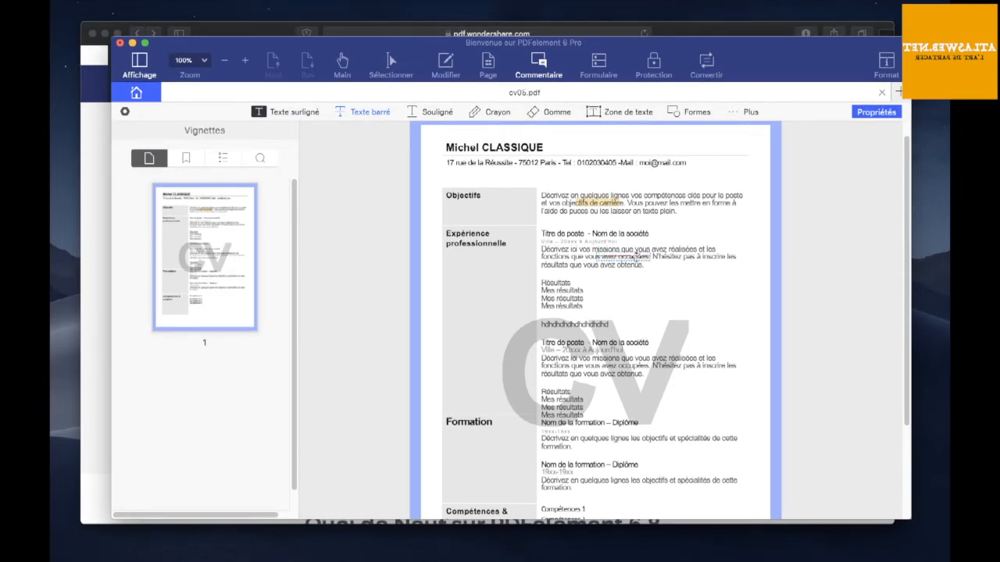
left_click(424, 113)
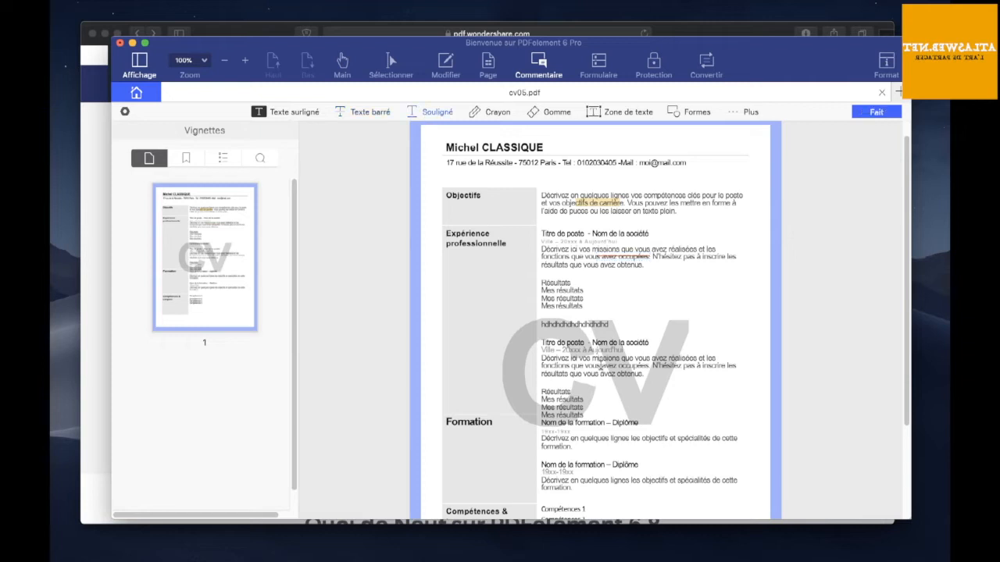
left_click_drag(600, 365, 648, 365)
Draw a text box comment beside the first job's results, overlapping the page's outer edge.
left_click(613, 112)
left_click_drag(677, 251, 723, 326)
left_click_drag(783, 329, 753, 318)
left_click(709, 279)
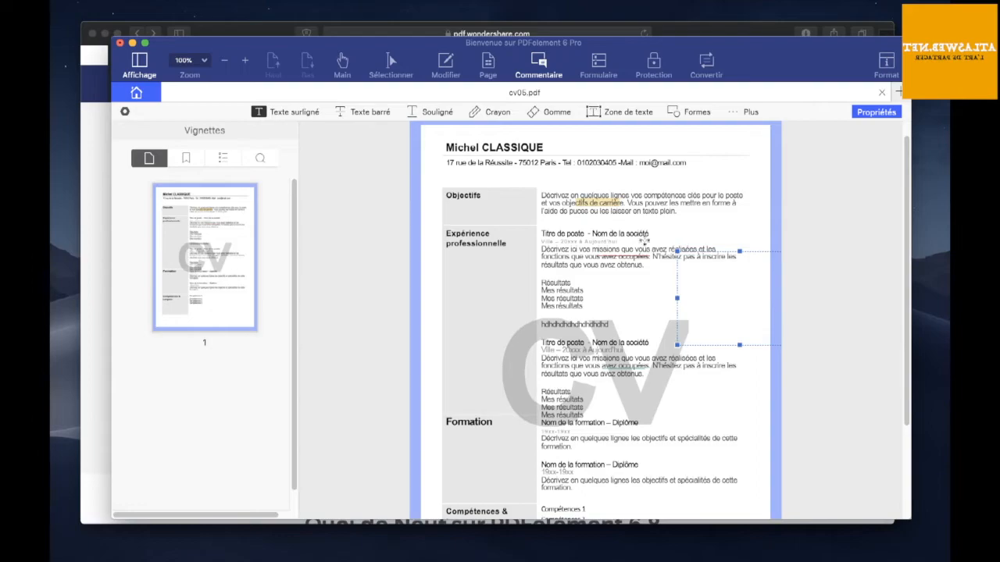
left_click(641, 238)
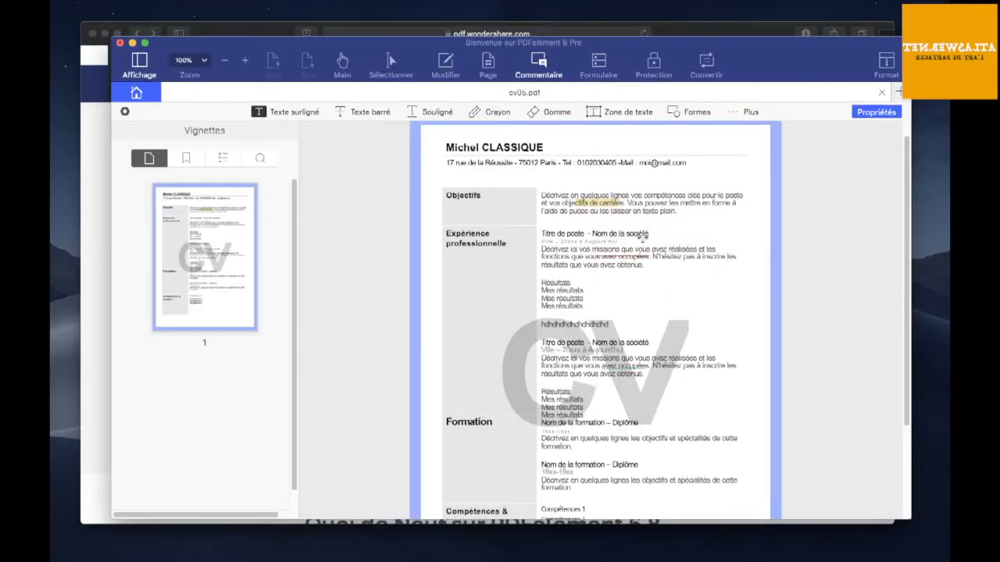
Place a RECU stamp over the first job title under Expérience professionnelle.
left_click(750, 113)
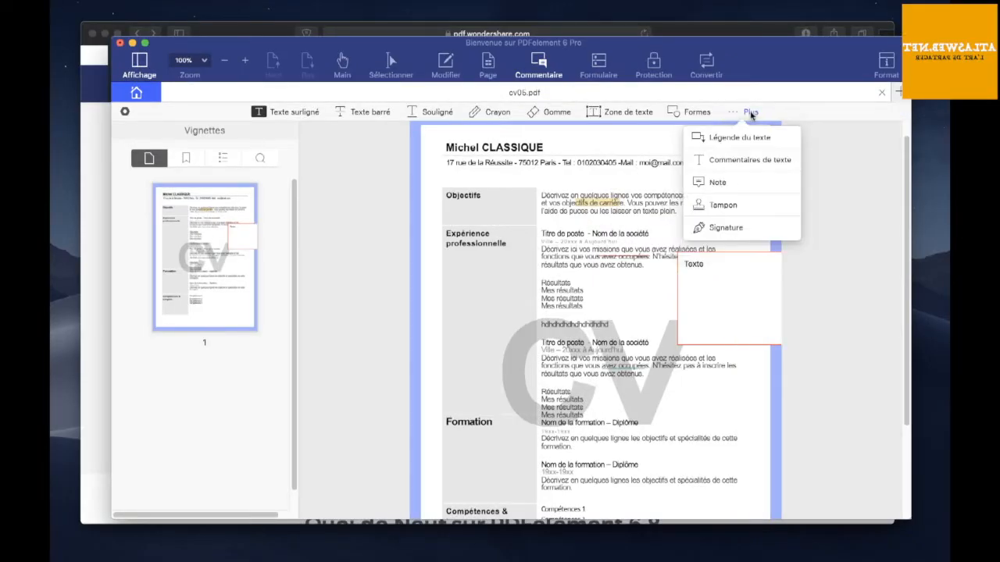
left_click(721, 206)
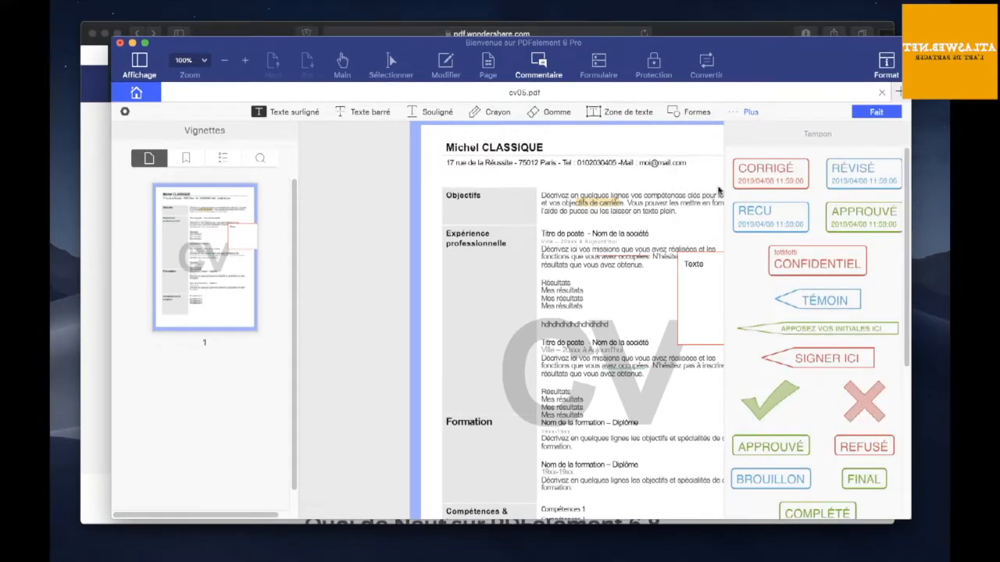
left_click(761, 218)
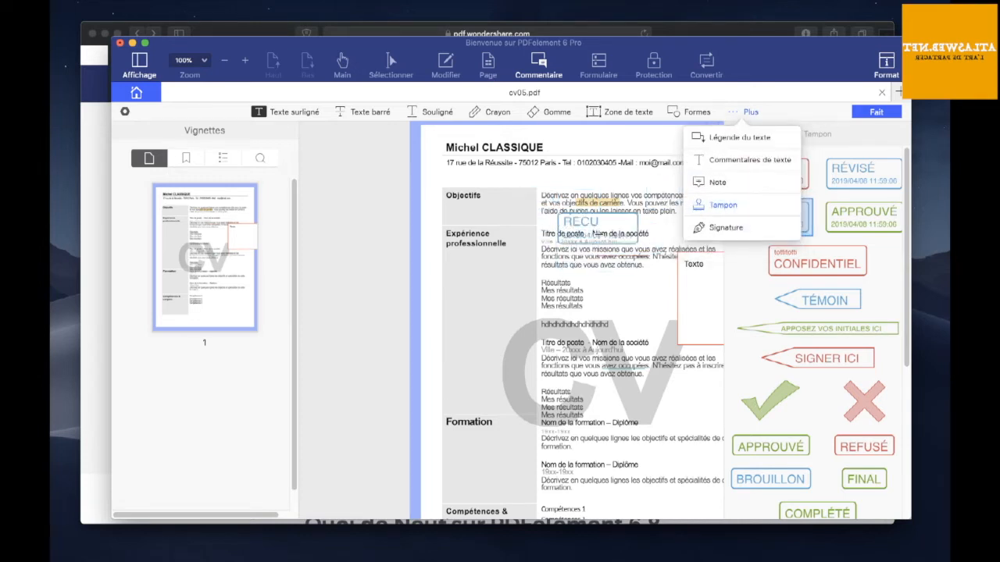
left_click(597, 232)
key("Escape")
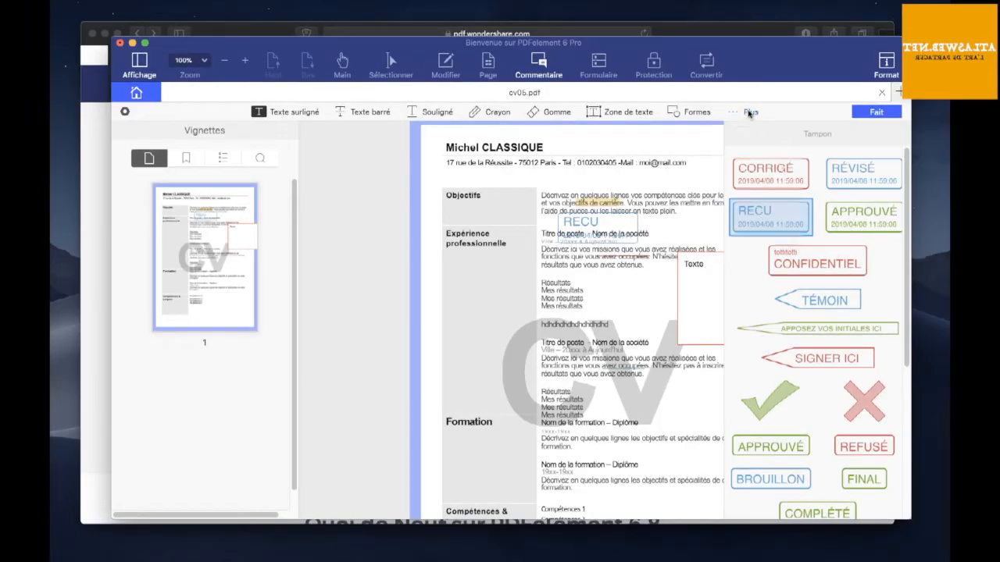
Create a signature drawn freehand with the mouse and place it over the first job description.
left_click(750, 112)
left_click(724, 228)
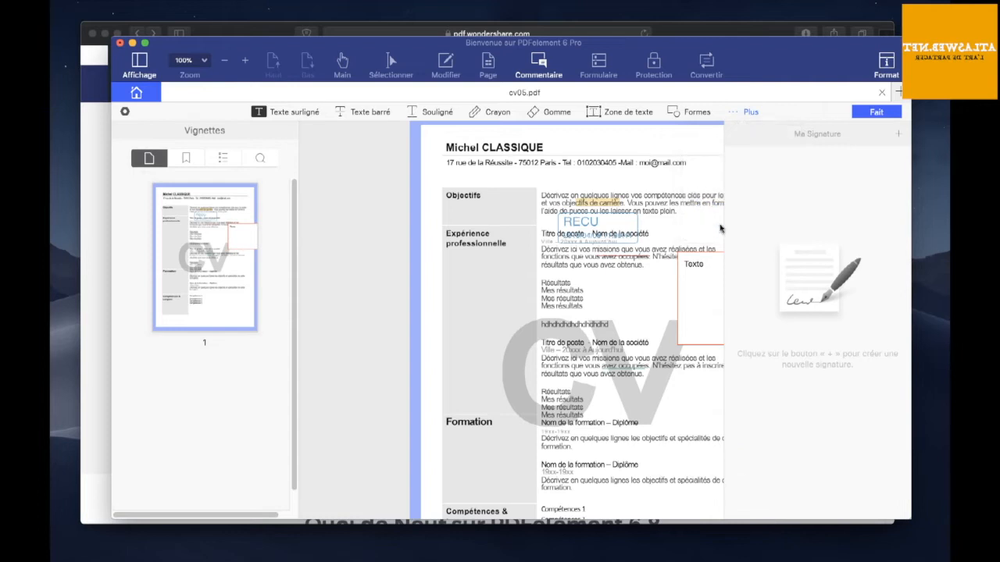
left_click(897, 135)
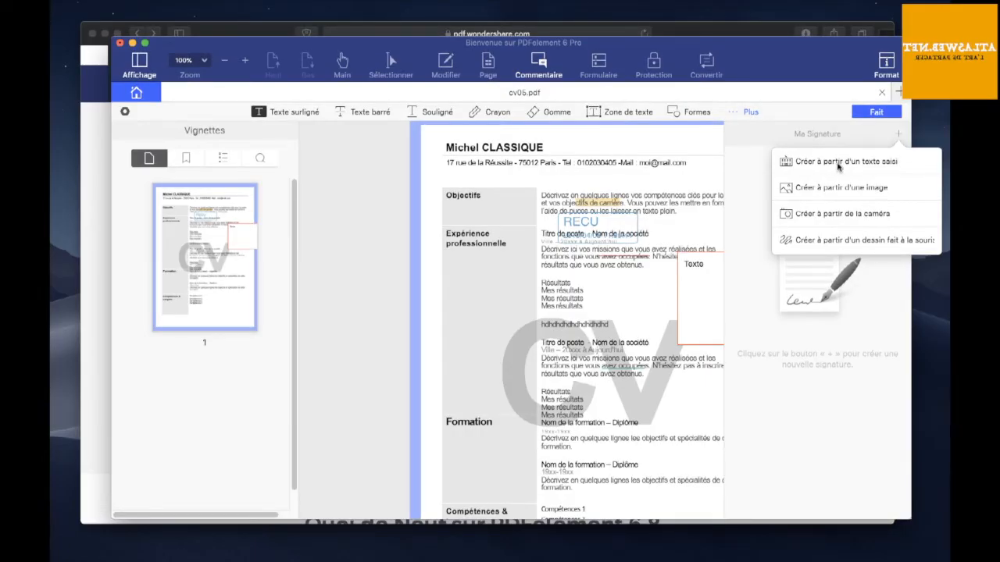
left_click(832, 244)
mouse_move(490, 145)
left_mouse_down()
mouse_move(474, 139)
mouse_move(545, 170)
left_mouse_up()
mouse_move(569, 263)
left_mouse_down()
mouse_move(508, 208)
mouse_move(532, 229)
mouse_move(563, 209)
left_mouse_up()
left_click(667, 381)
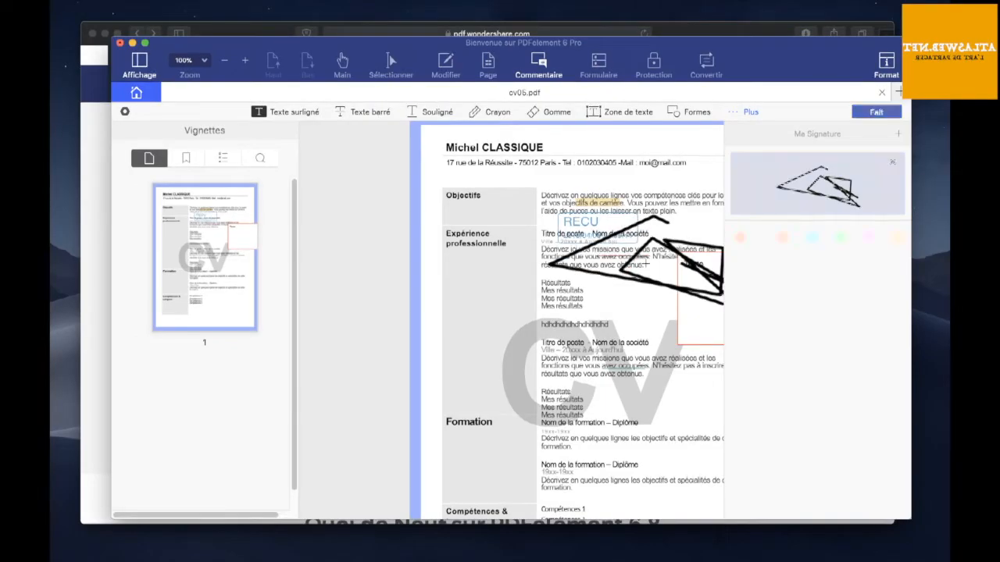
left_click(645, 264)
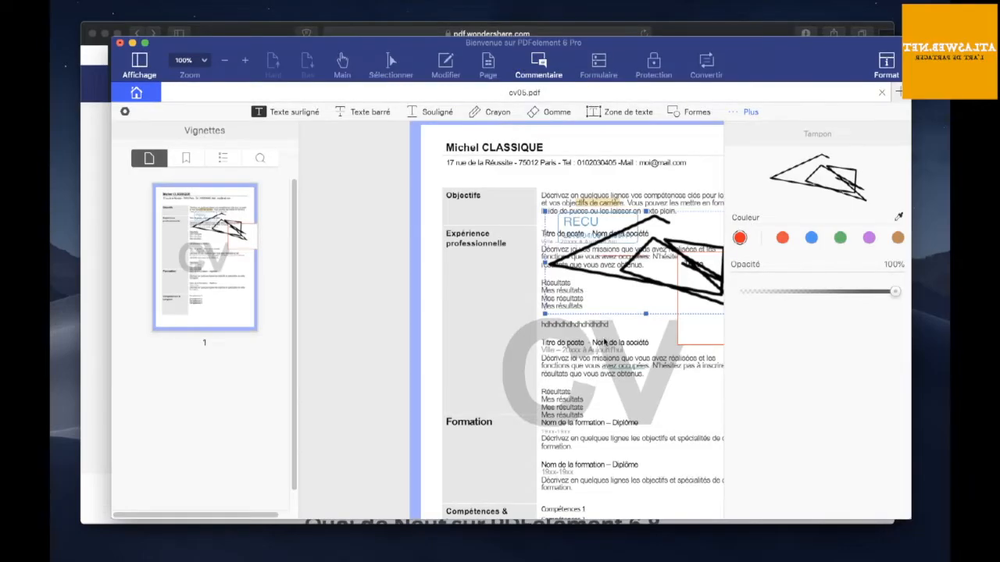
Move the handwritten signature down over the second training entry under Formation.
mouse_move(639, 243)
left_mouse_down()
mouse_move(631, 473)
mouse_move(651, 474)
left_mouse_up()
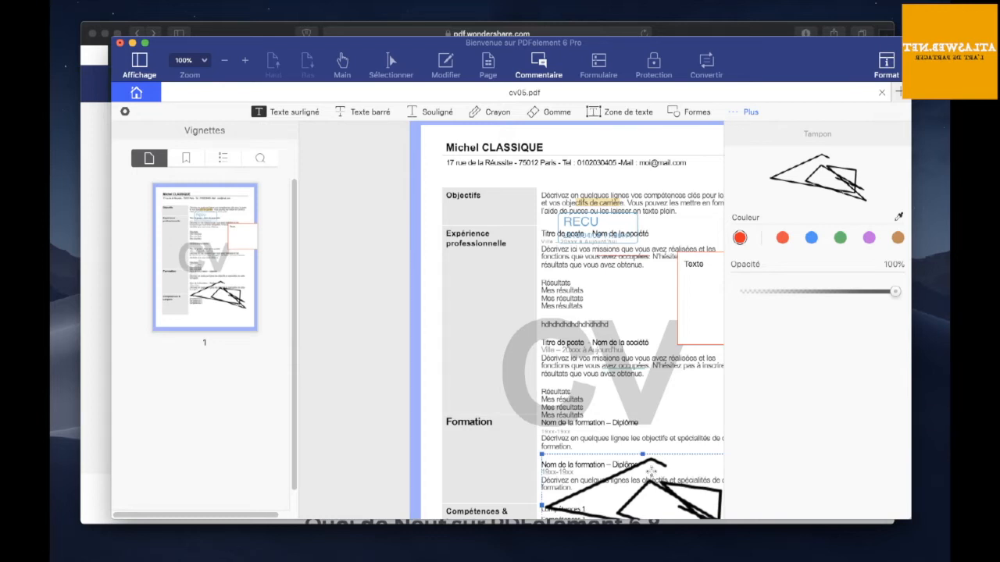
Mark a passage across the first two lines of the Objectifs paragraph for black redaction and apply the redaction.
left_click(653, 67)
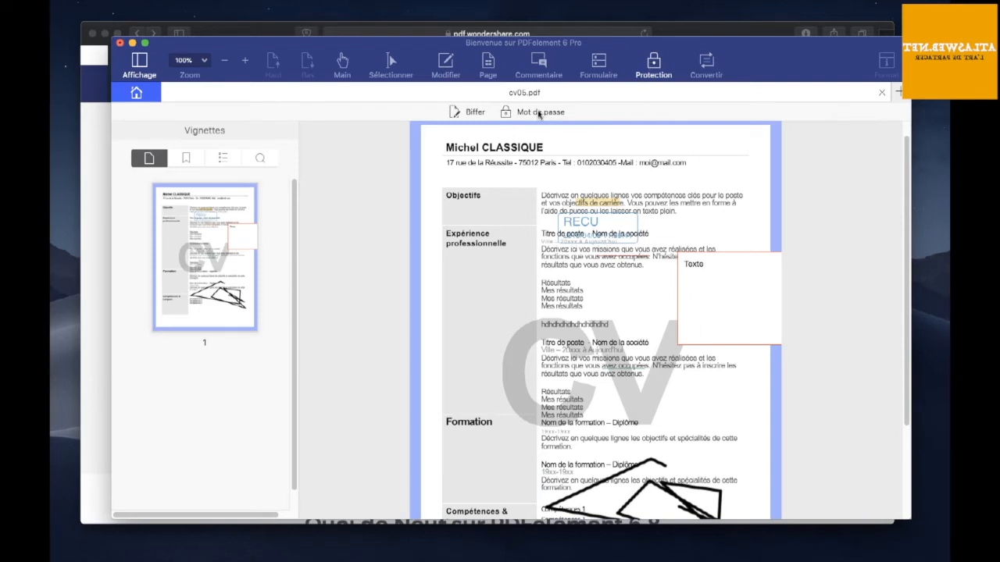
left_click(471, 112)
left_click_drag(586, 197, 662, 204)
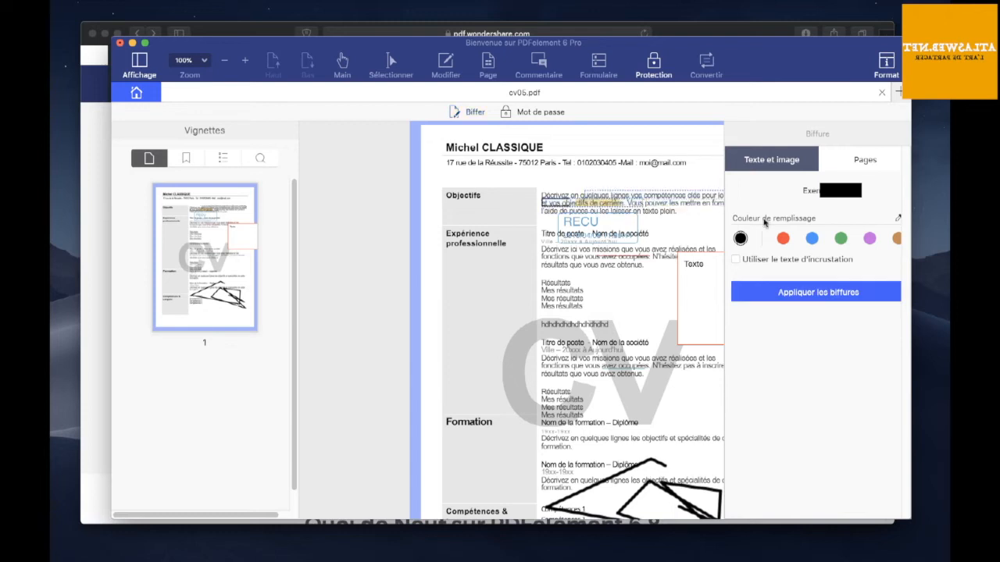
left_click(803, 298)
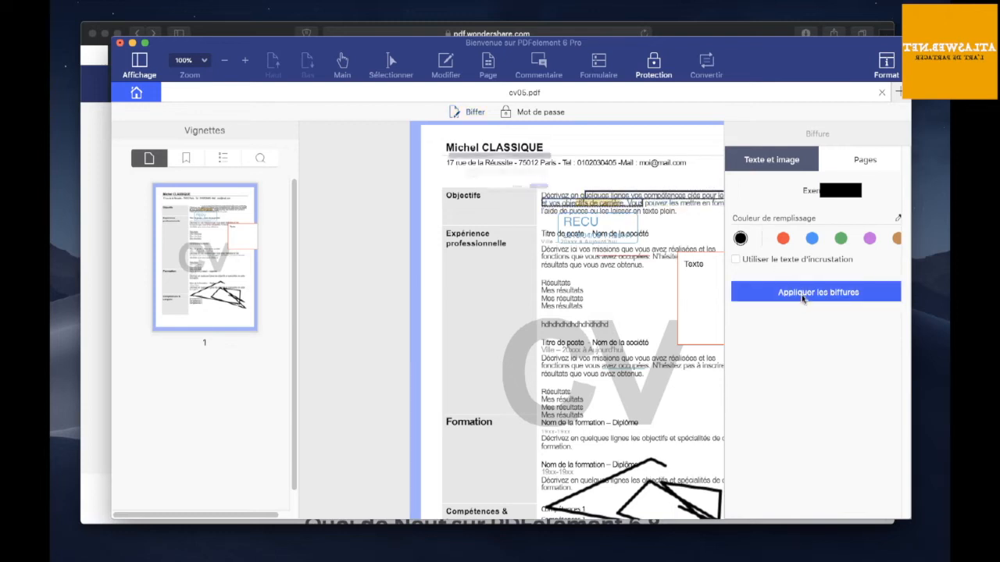
left_click(630, 221)
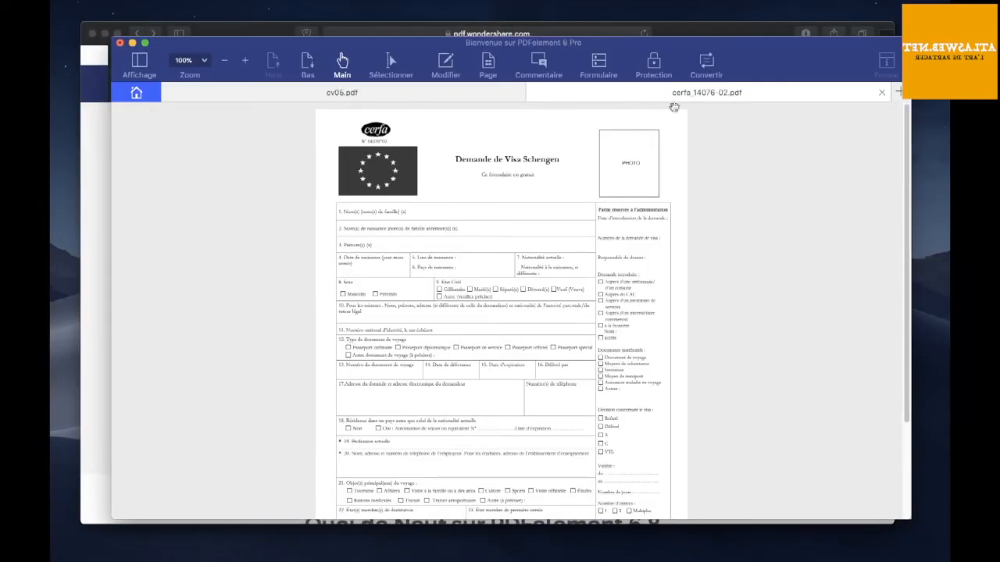
Run automatic field recognition on the Schengen visa form cerfa_14076-02.pdf and rename the family name field to dddd.
left_click(598, 62)
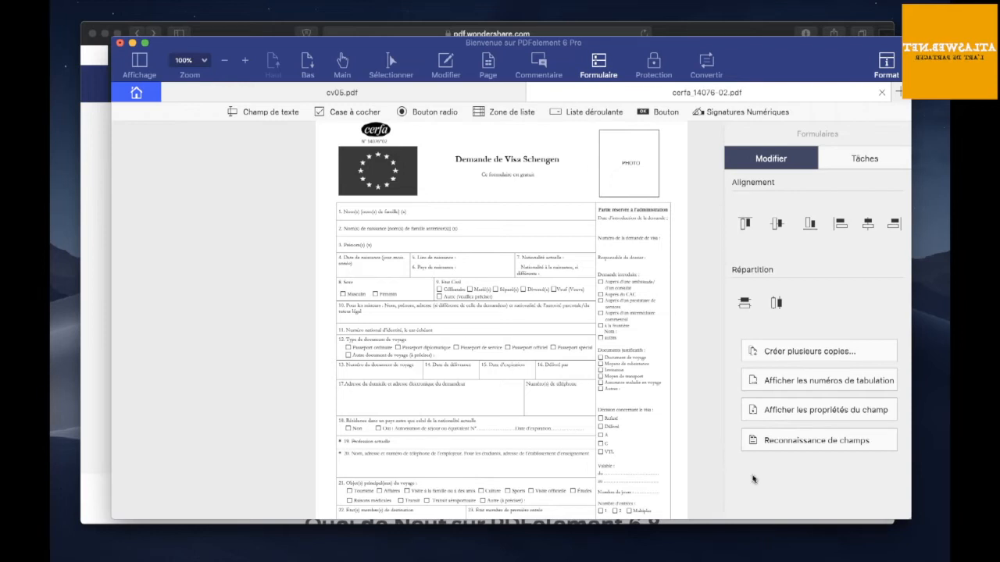
left_click(799, 449)
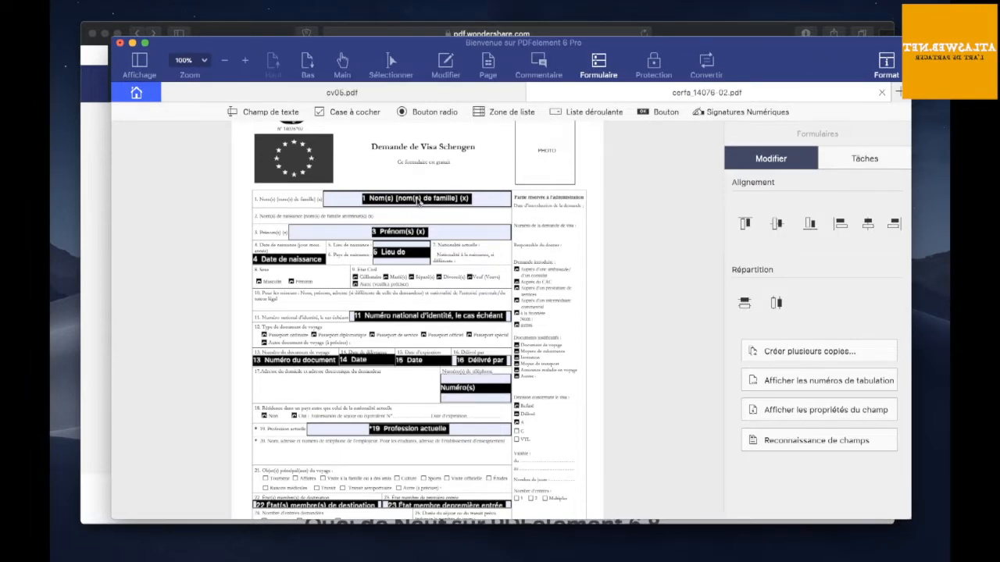
double_click(420, 201)
type("dddd")
left_click(652, 335)
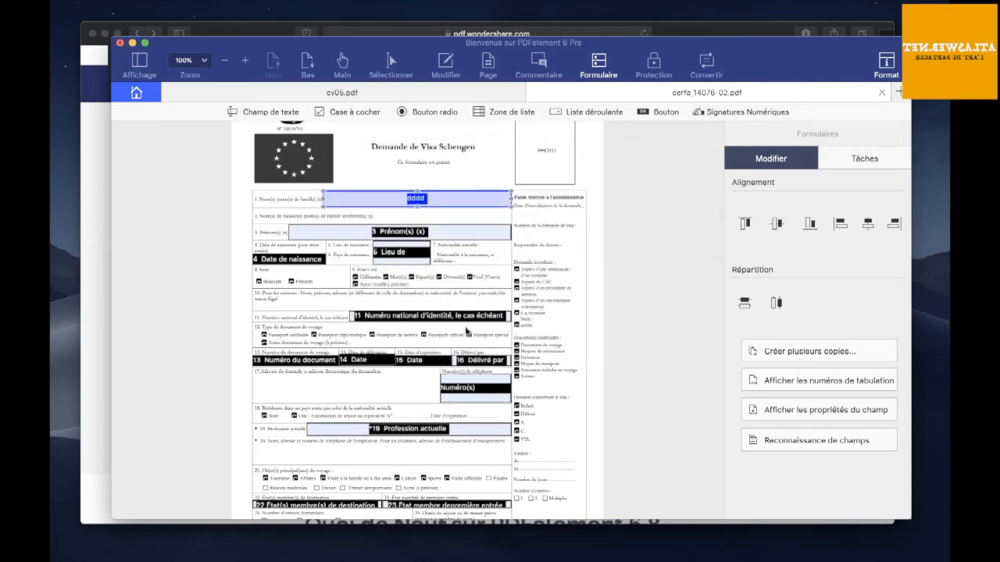
Examine the recognized text fields and checkboxes throughout the pages of the visa form.
scroll(467, 331, "down", 3)
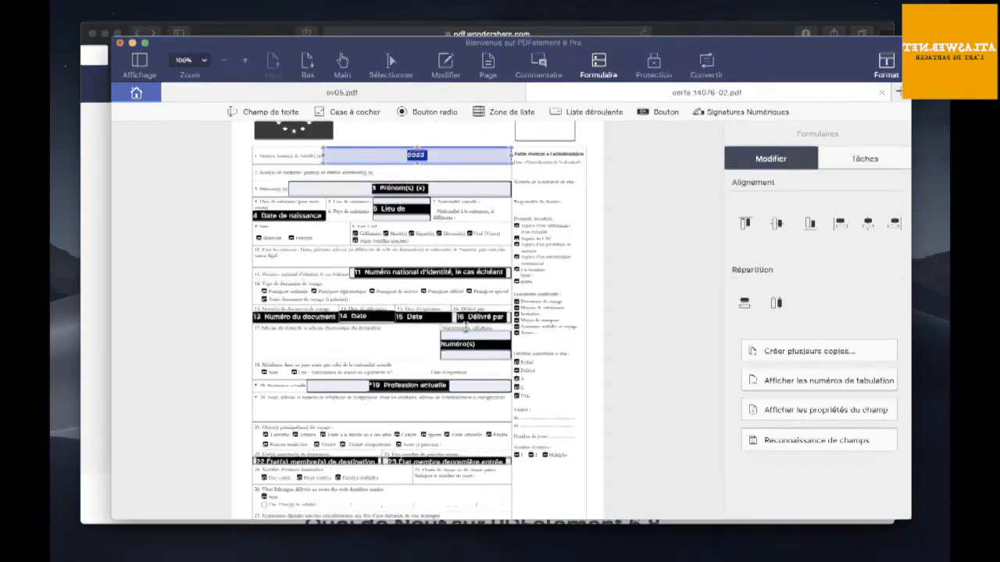
scroll(467, 327, "down", 5)
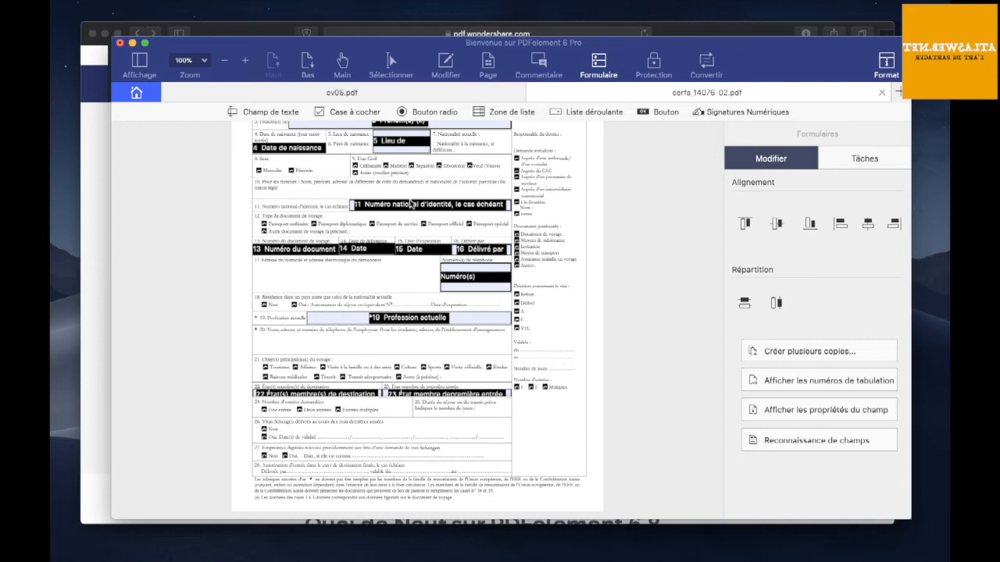
scroll(426, 244, "down", 3)
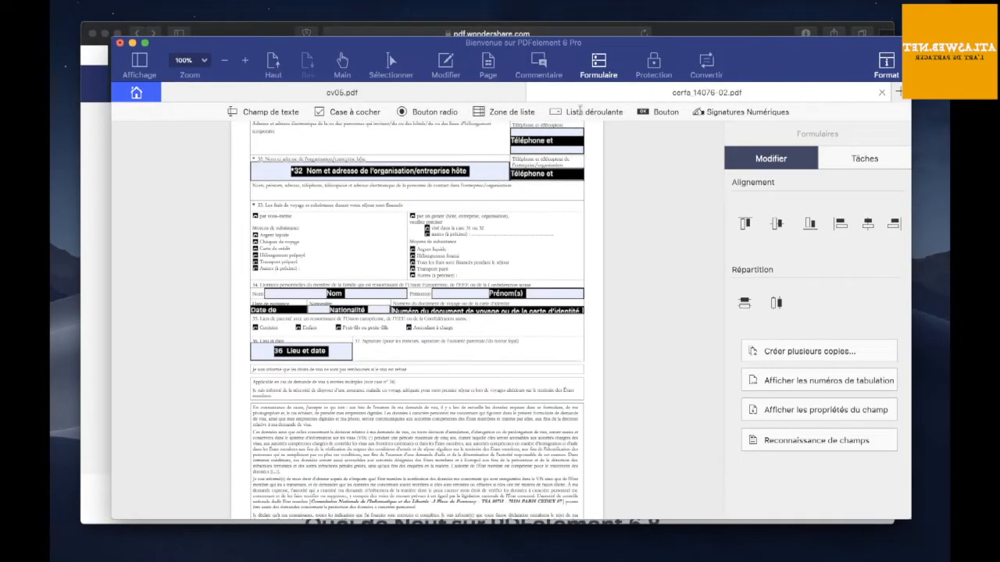
scroll(475, 291, "down", 3)
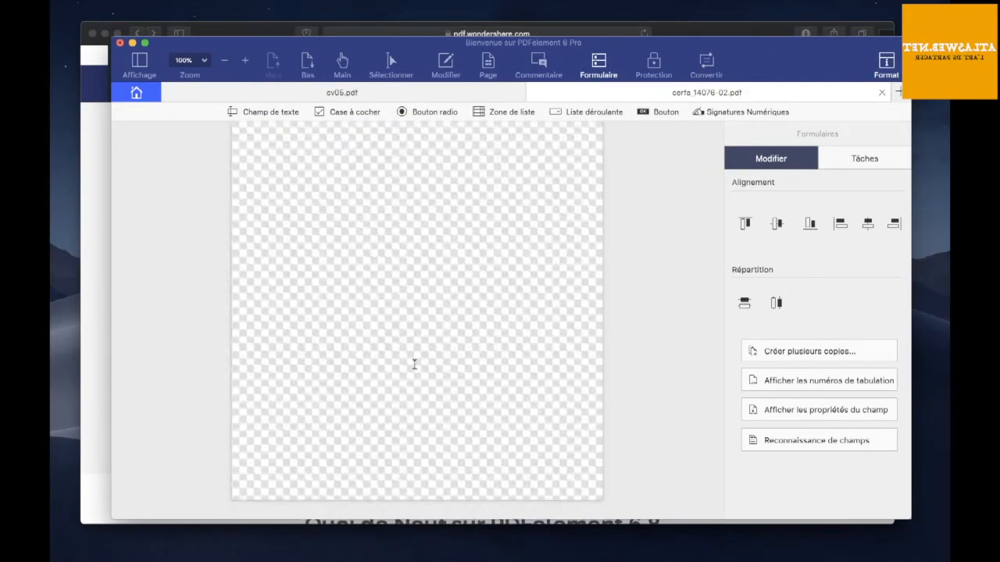
scroll(415, 364, "down", 5)
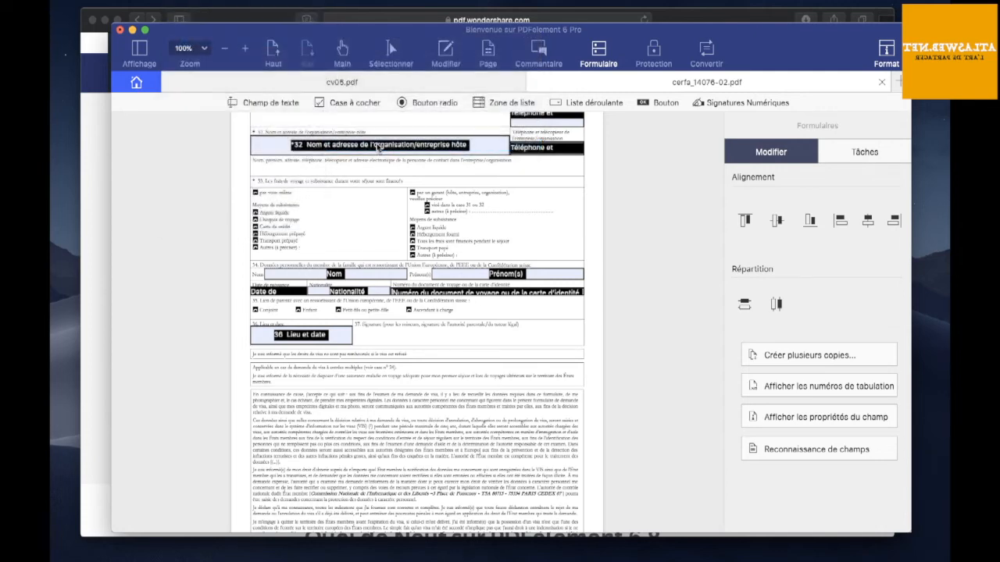
Create a new blank PDF and save it as Blank Document in Documents.
key("super+s")
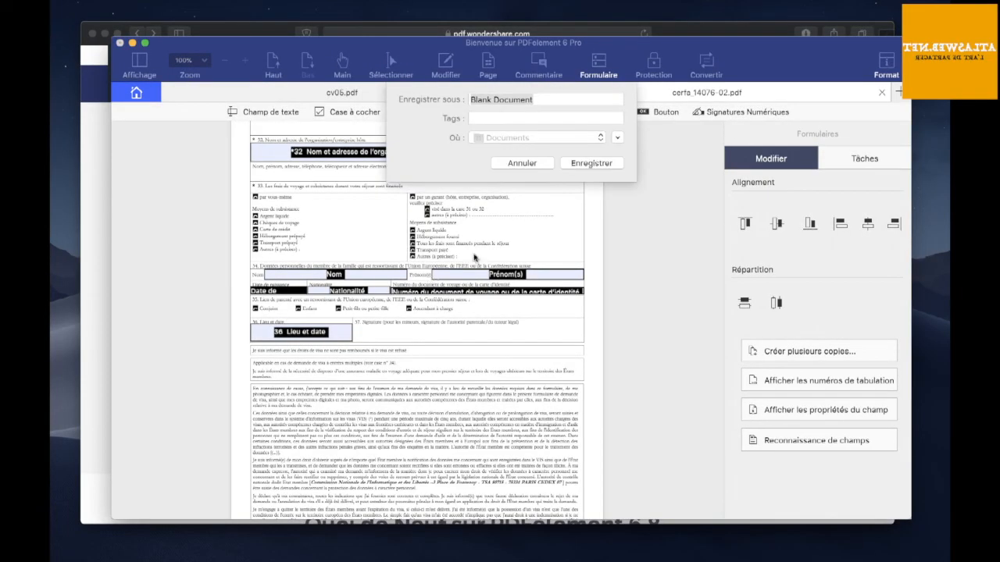
left_click(594, 163)
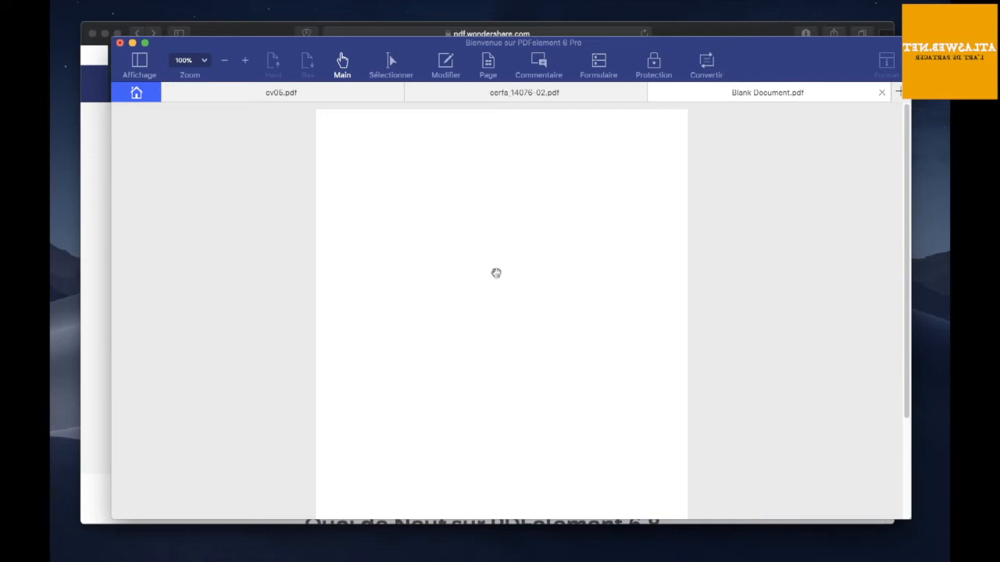
Draw a button form field in the upper part of the blank page.
left_click(599, 66)
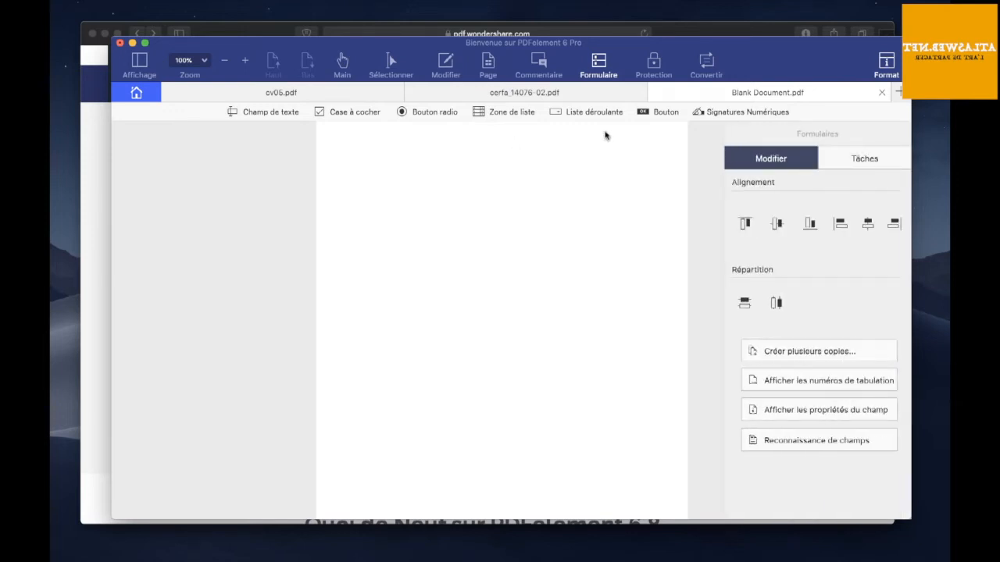
left_click(660, 112)
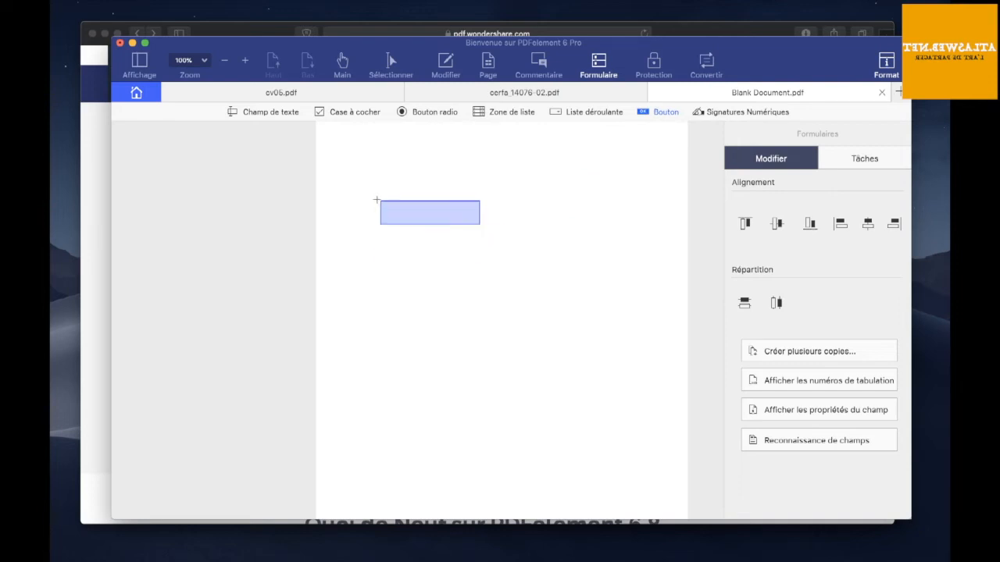
left_click(376, 200)
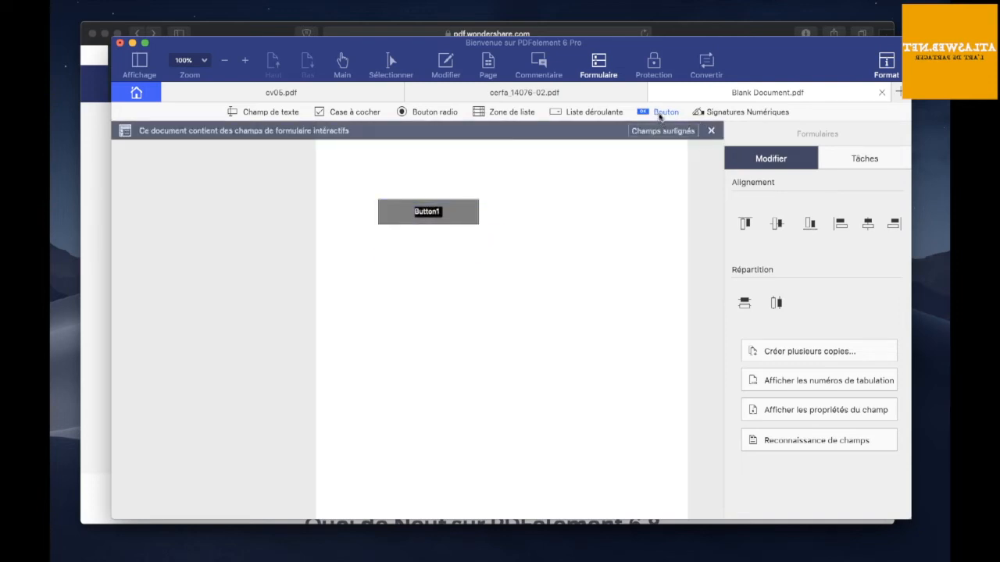
Rename the new button field to Afficher in its properties.
left_click(417, 213)
double_click(417, 213)
left_click(428, 173)
left_click(472, 196)
left_click_drag(472, 196, 420, 190)
type("A")
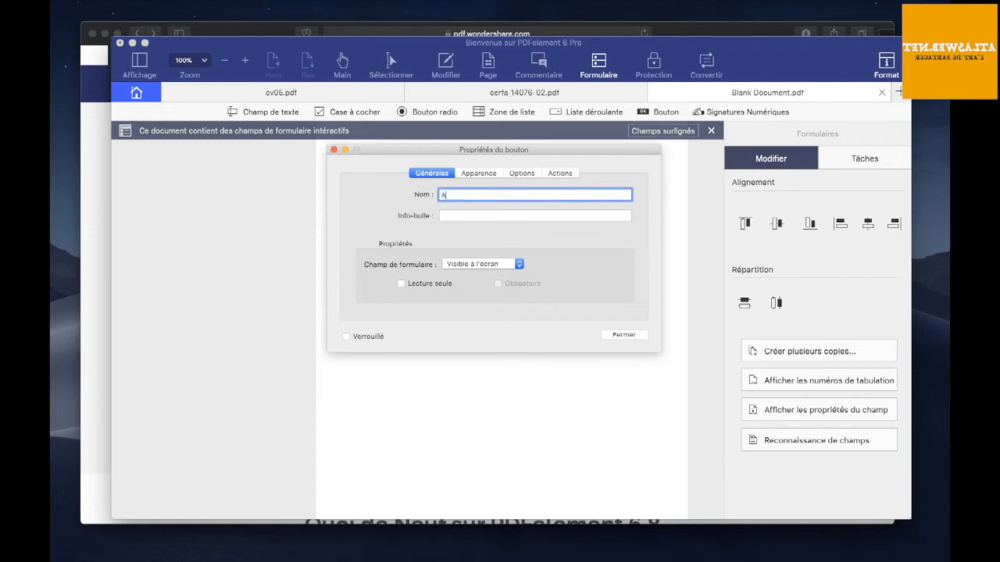
type("fficher")
Review the actions available for the Afficher button without adding one, and close its properties.
left_click(564, 174)
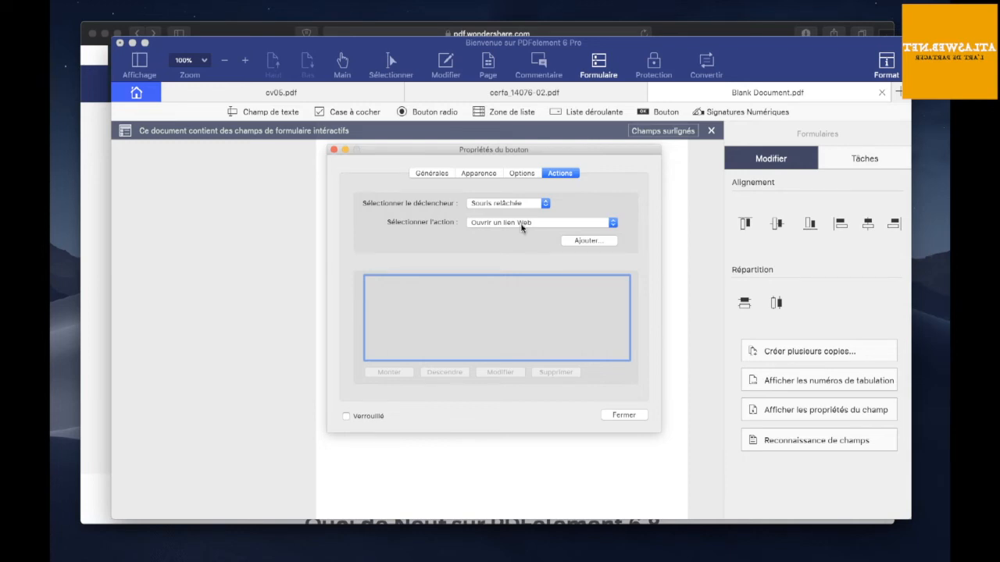
left_click(521, 227)
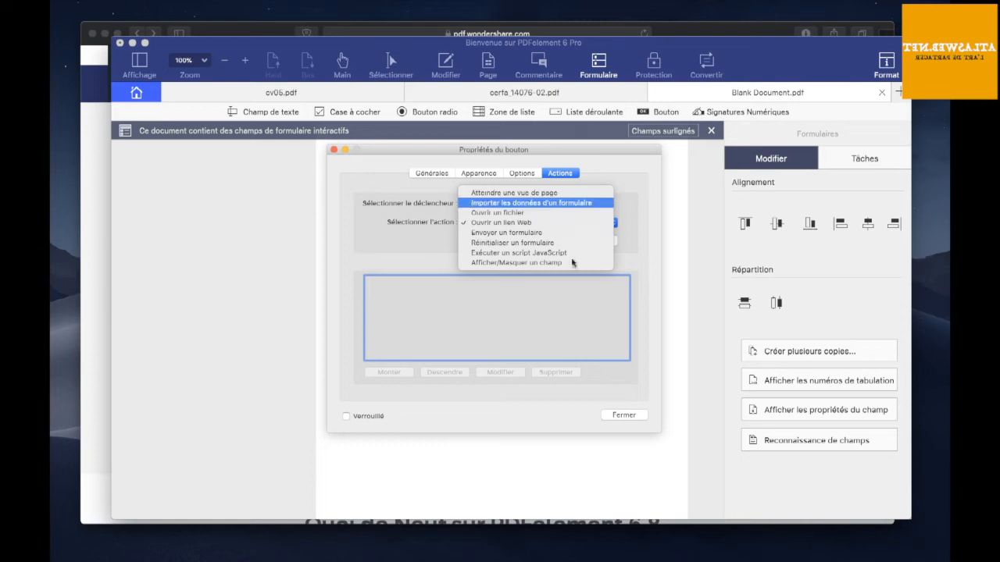
left_click(637, 264)
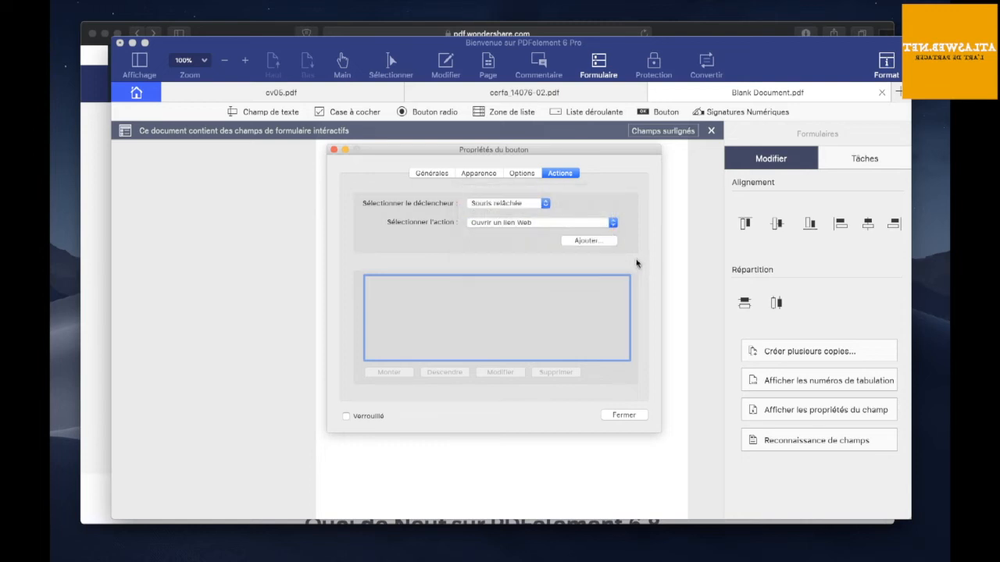
left_click(617, 416)
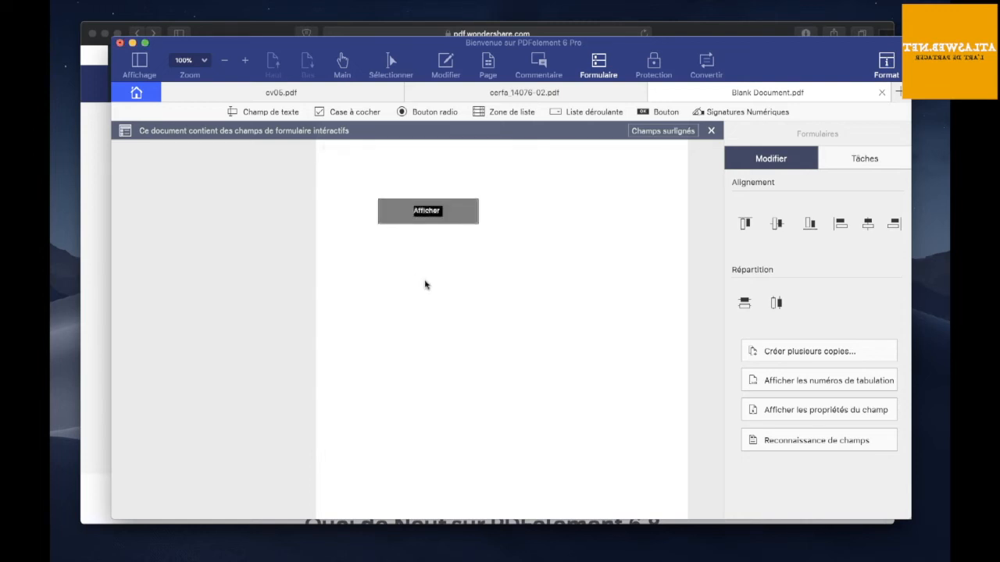
Draw a list box field below the Afficher button and name it Liste.
left_click(504, 114)
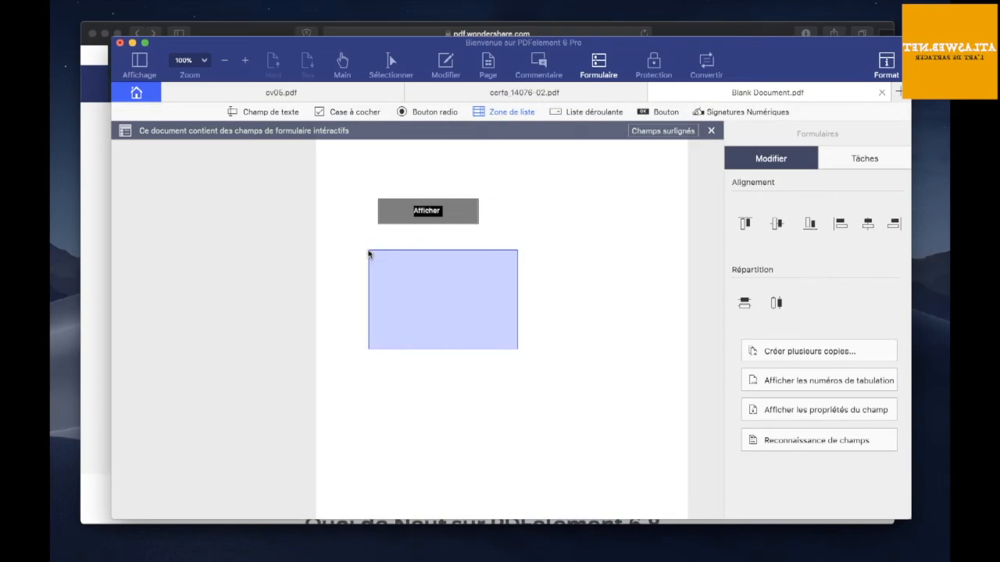
left_click(369, 252)
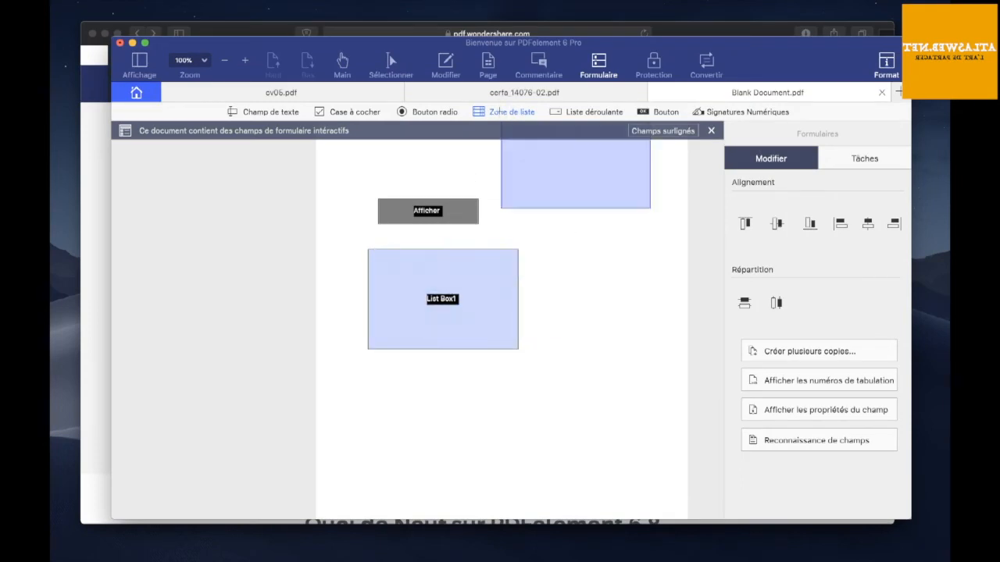
left_click(443, 301)
double_click(443, 301)
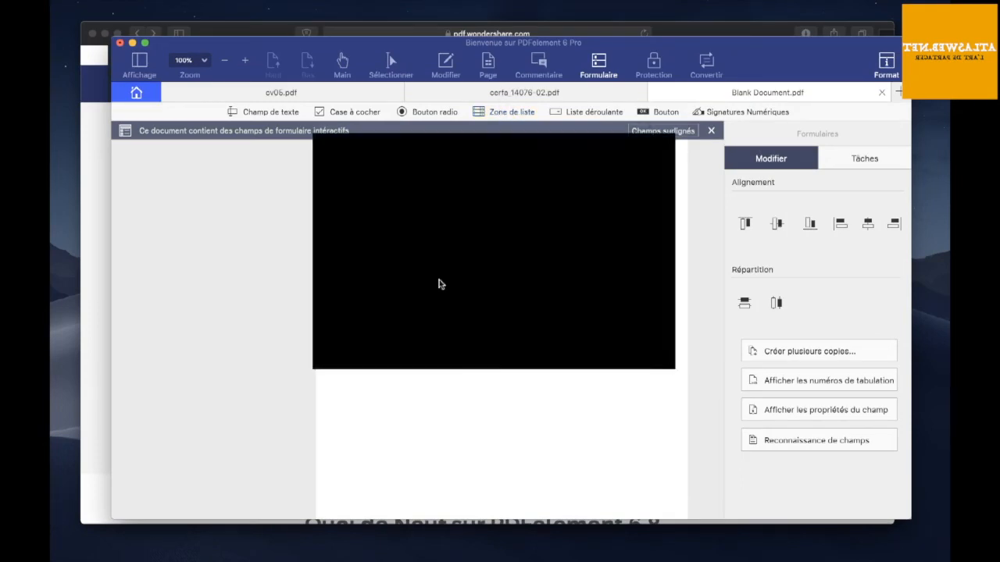
left_click_drag(480, 194, 439, 194)
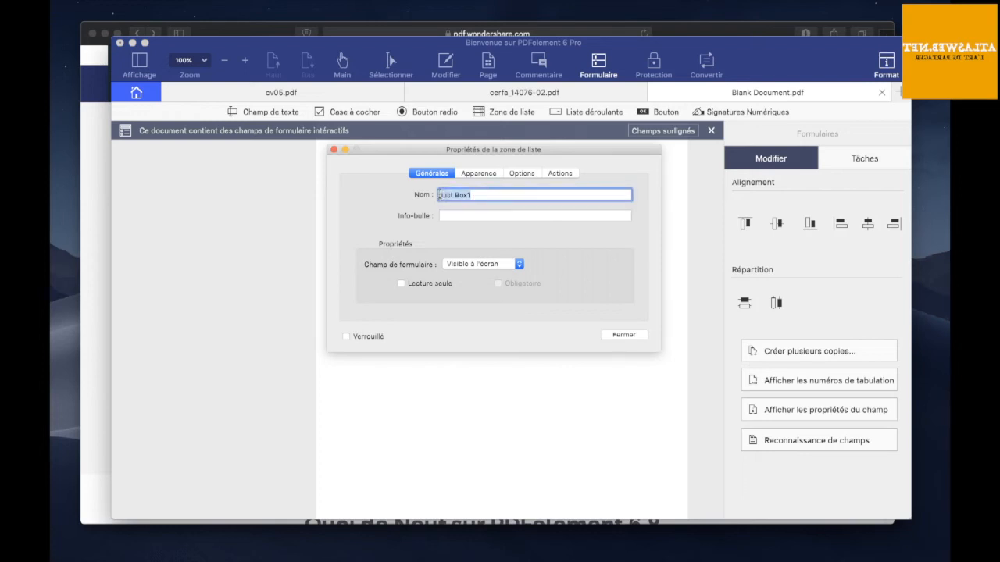
type("List")
type("e")
Add item1 and item2 to the list box's elements and close its properties.
left_click(483, 175)
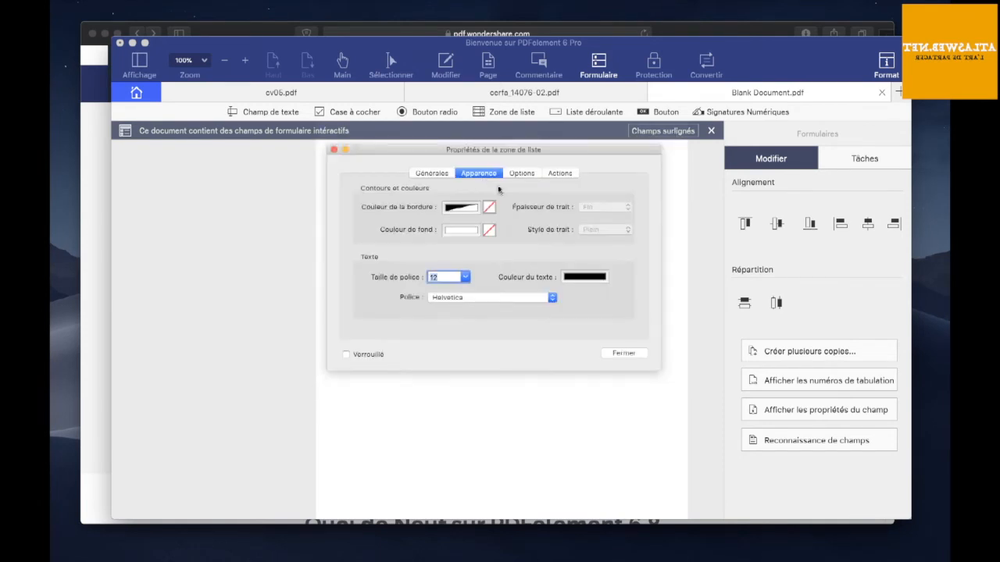
left_click(522, 173)
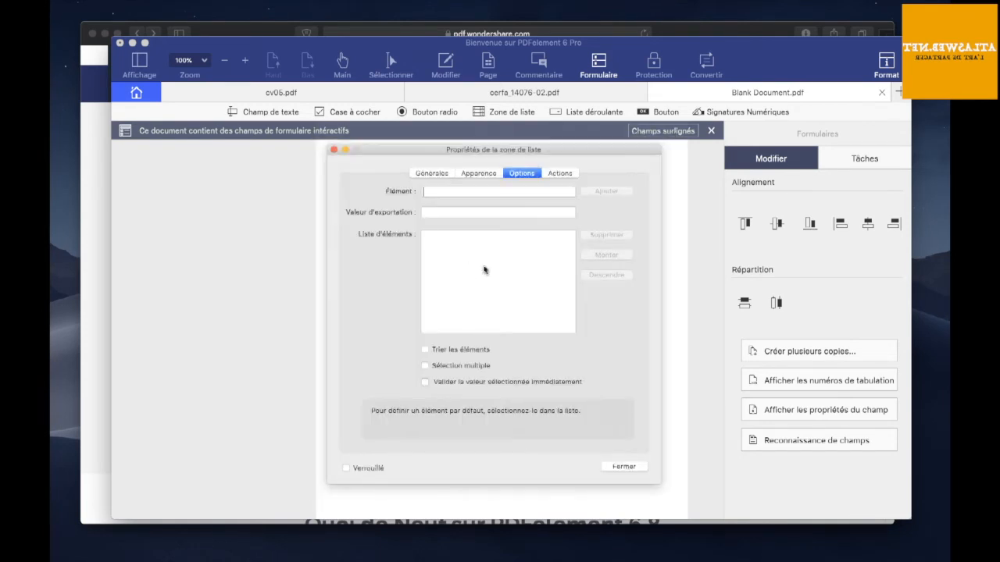
key("Tab")
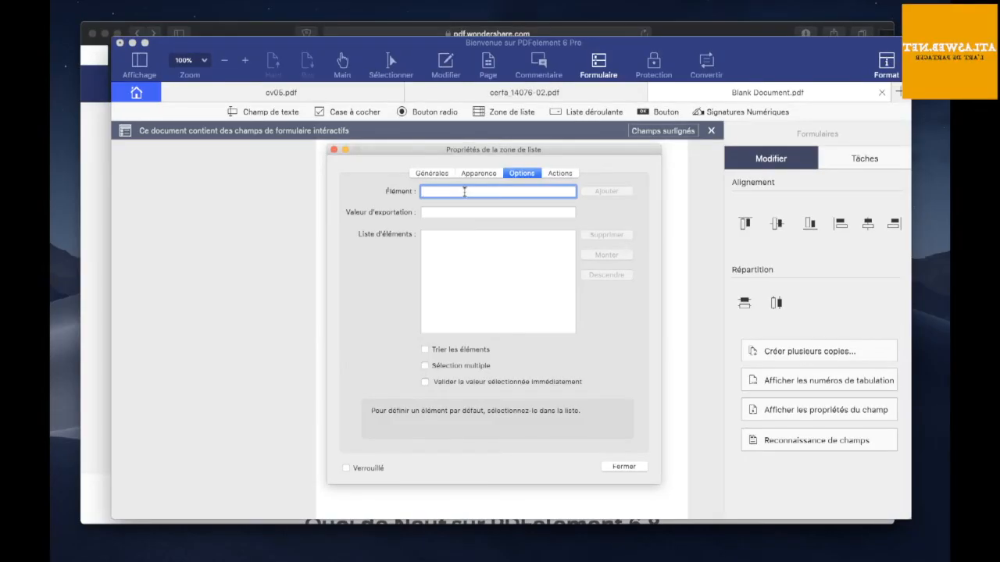
type("item1")
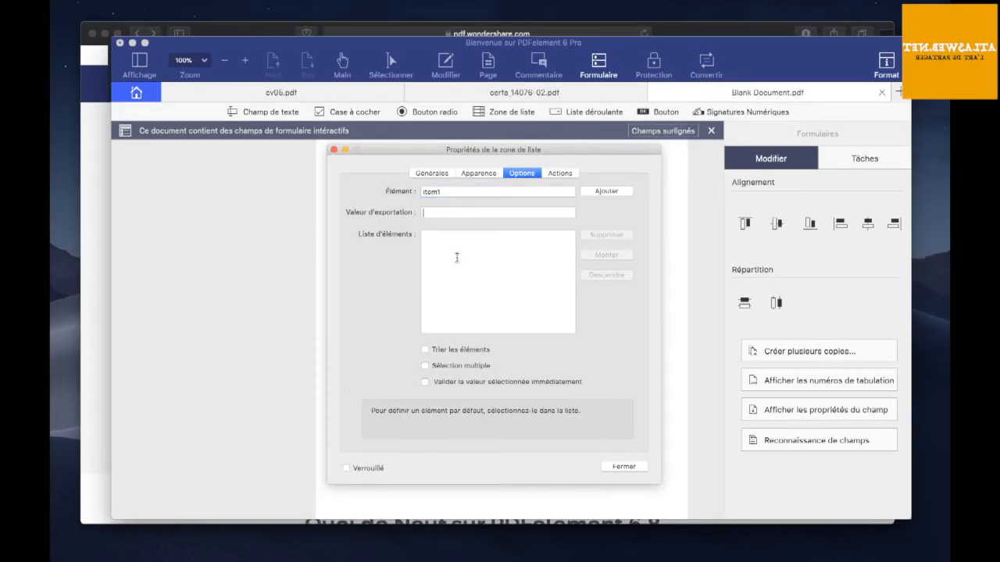
key("Tab")
left_click(606, 191)
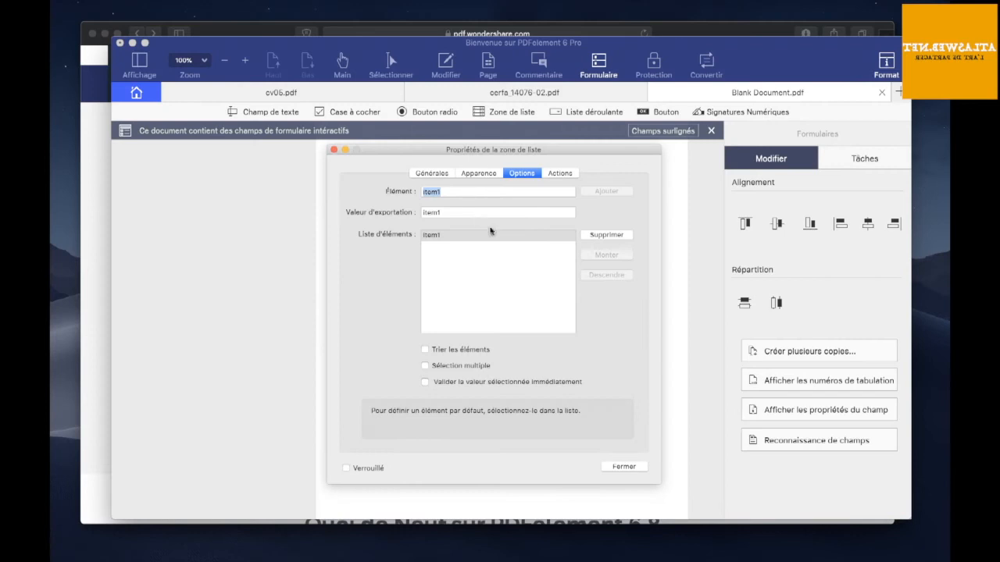
type("item2")
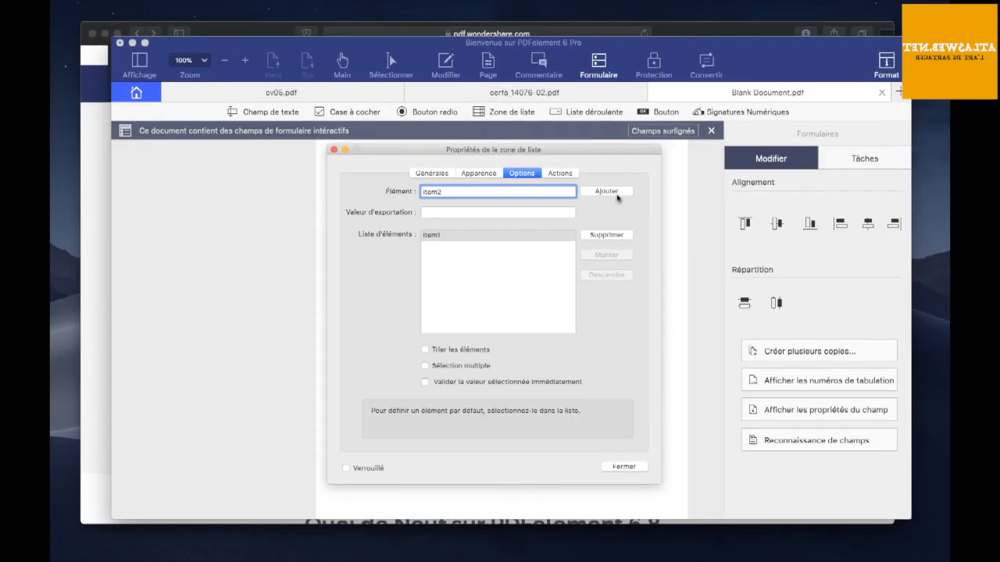
left_click(612, 194)
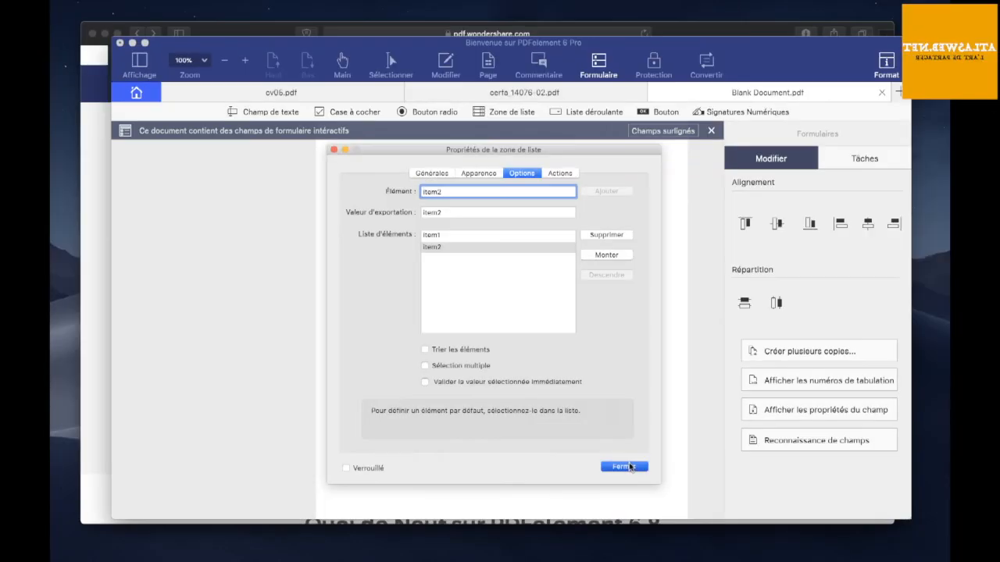
left_click(629, 465)
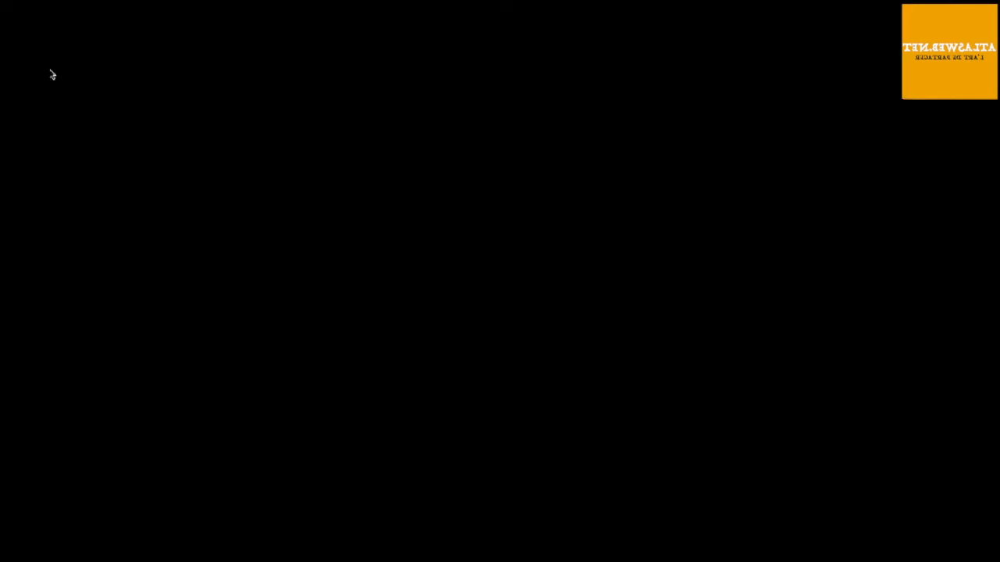
Run OCR on all pages of the scanned PDF as editable text and save the converted copy in the Bureau folder.
mouse_move(58, 47)
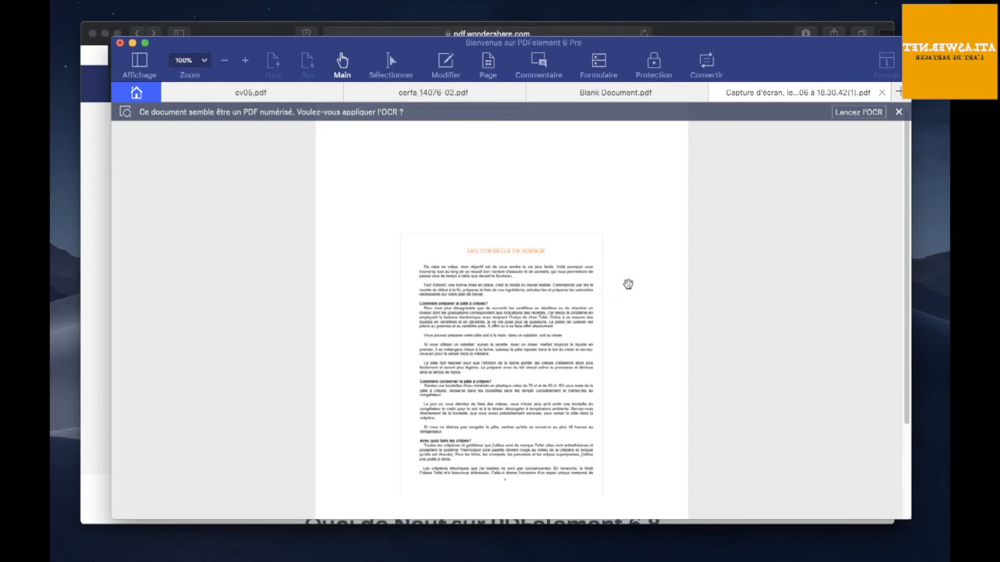
scroll(628, 284, "down", 1)
scroll(628, 284, "down", 3)
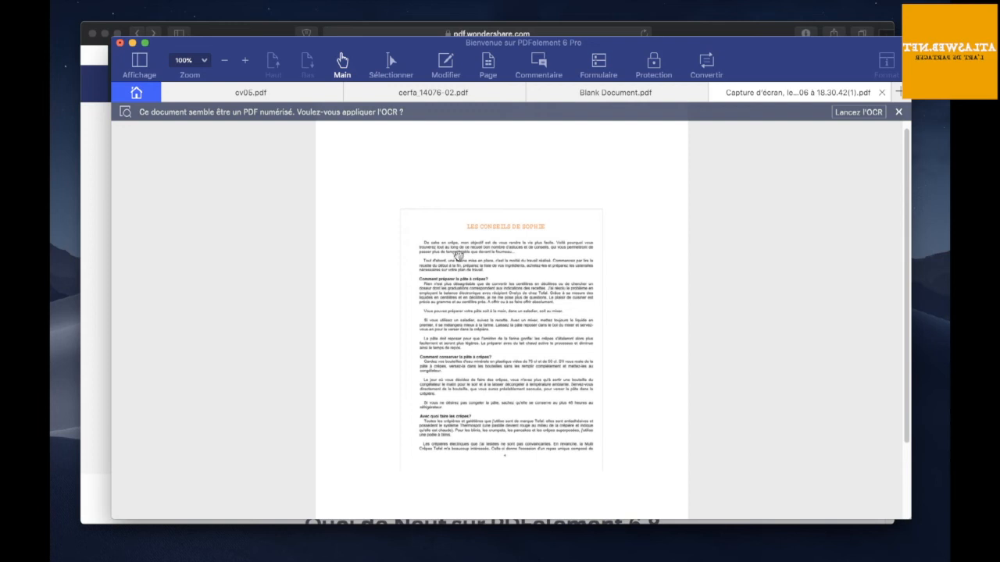
left_click(858, 113)
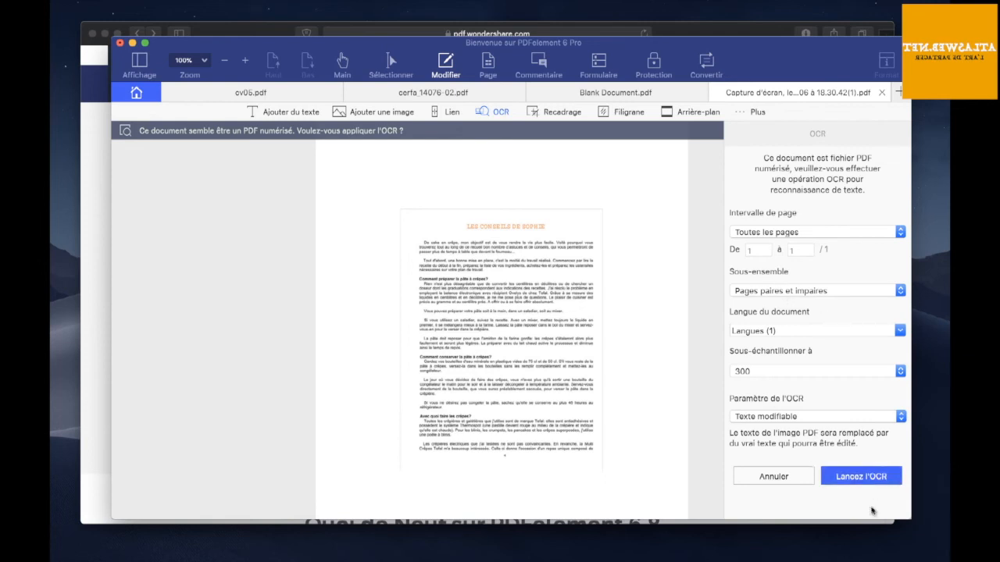
left_click(859, 476)
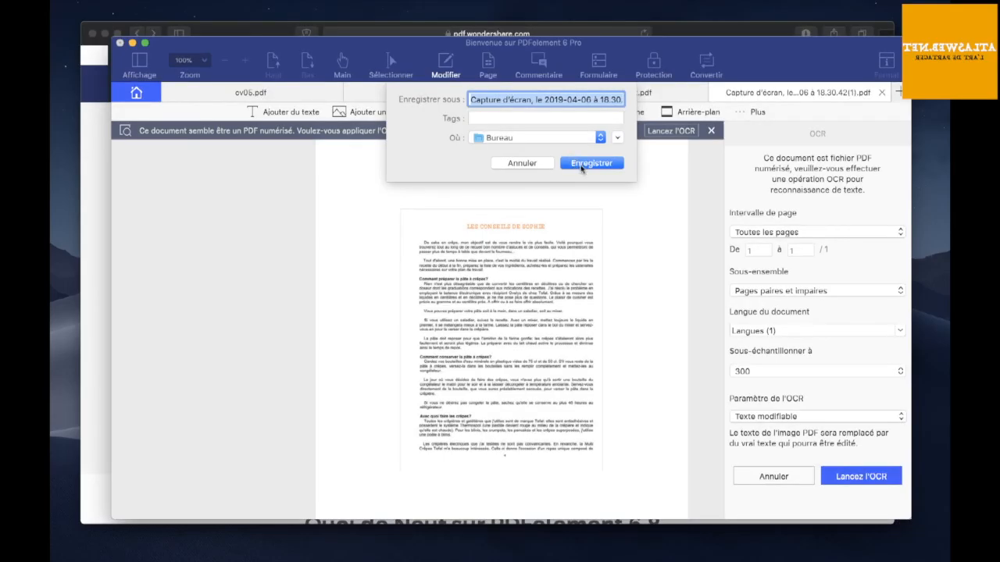
left_click(586, 164)
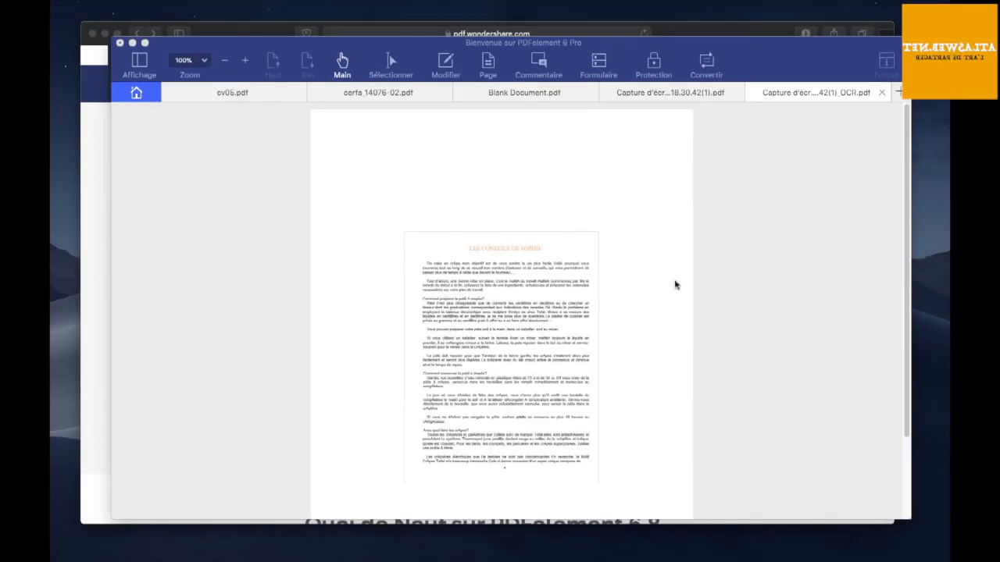
Check how the page content is selected in the original scanned PDF, and return to the OCR copy.
left_click(651, 93)
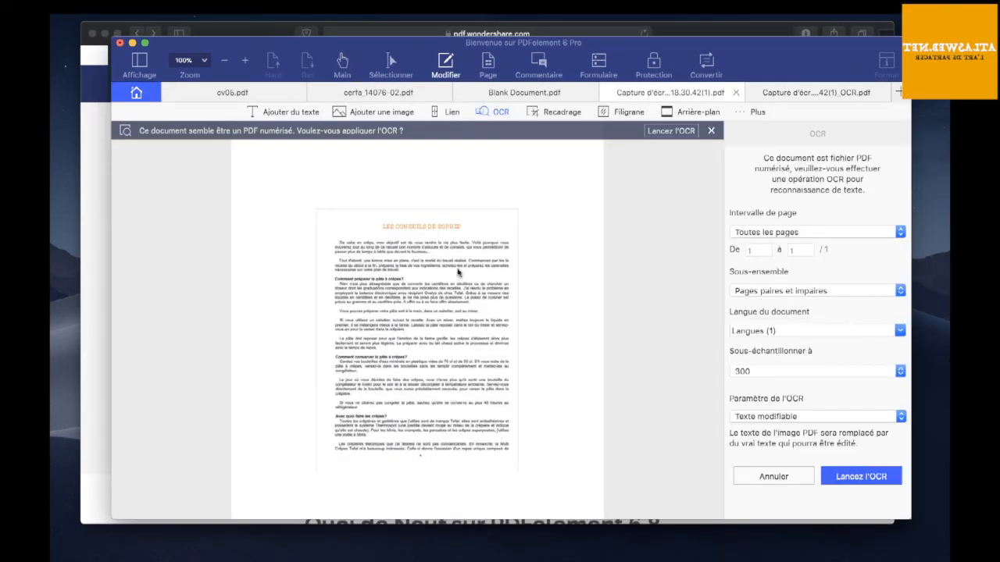
left_click(455, 266)
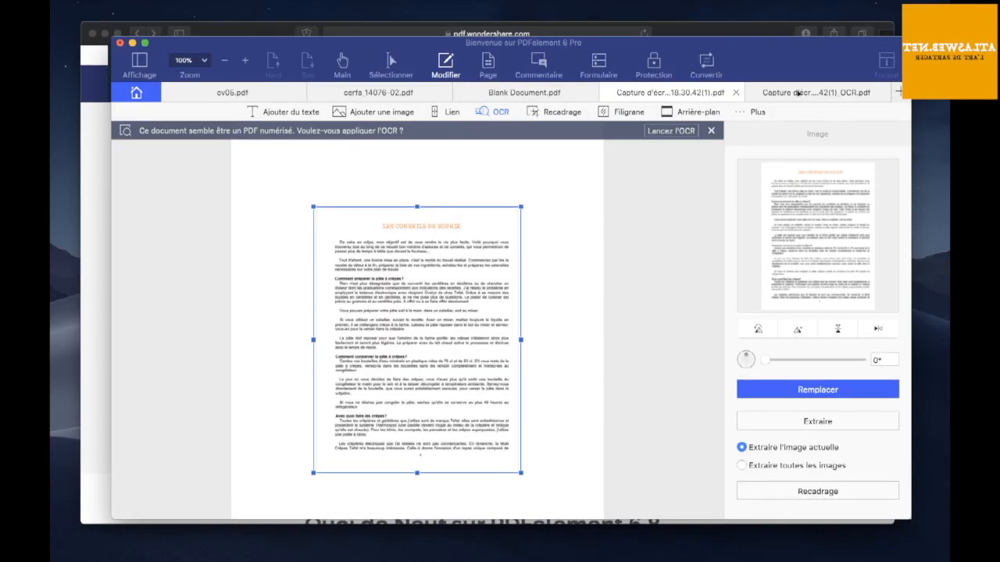
left_click(801, 92)
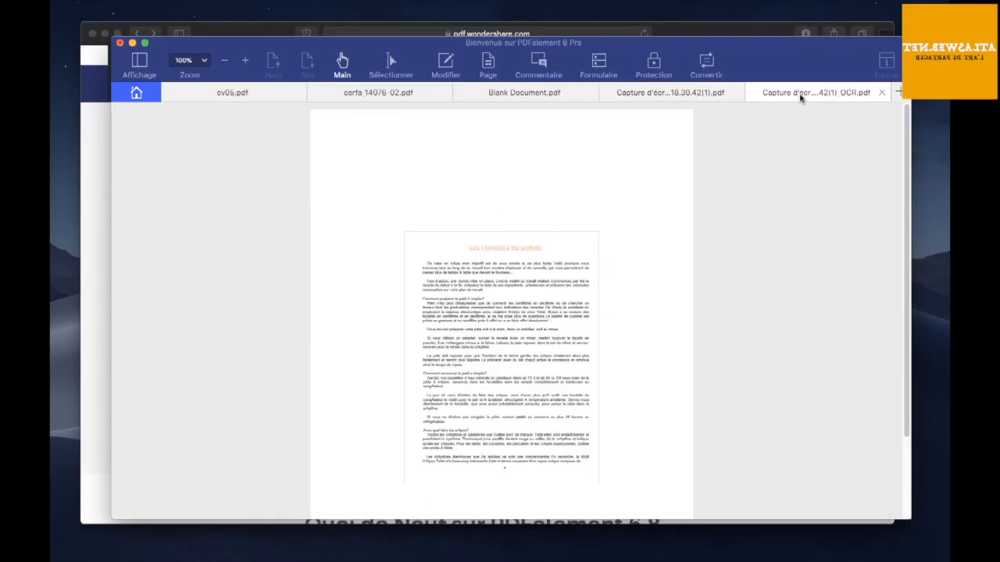
Switch the OCR copy to editing and select several paragraphs of its body text to check that the text is editable.
left_click(444, 68)
left_click_drag(483, 313, 515, 361)
left_click_drag(528, 399, 457, 299)
left_click(482, 344)
left_click_drag(482, 344, 535, 424)
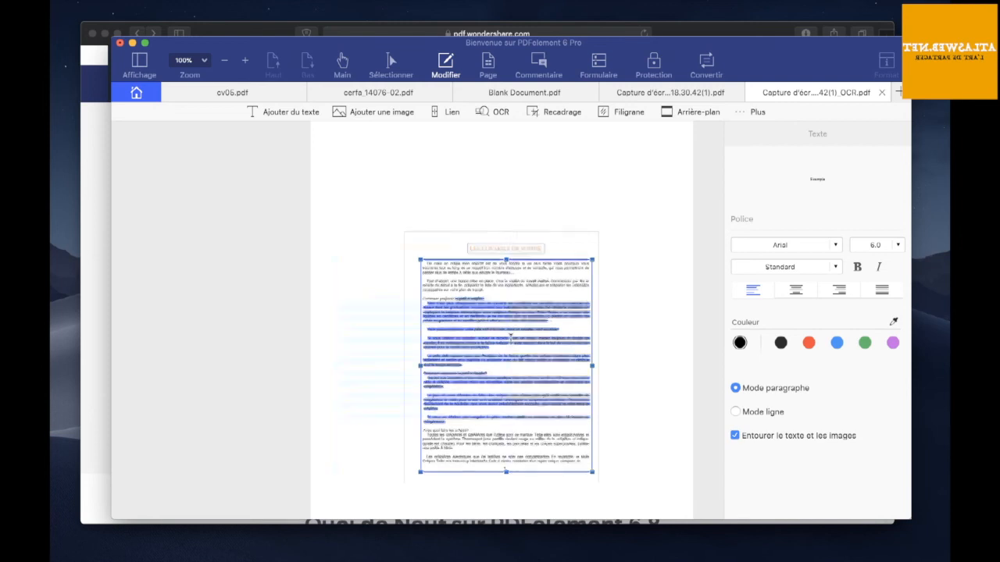
scroll(508, 328, "right", 5)
scroll(509, 334, "down", 3)
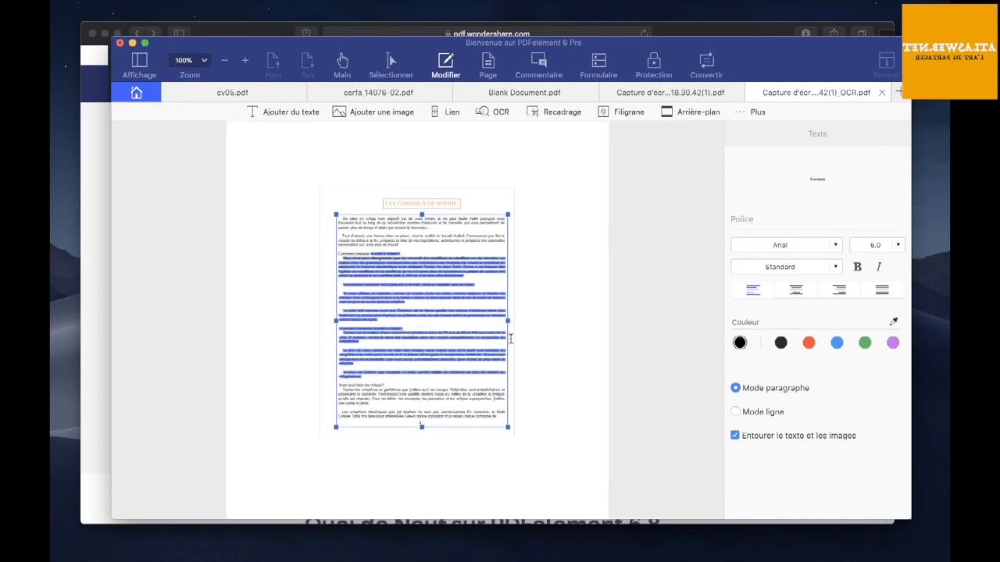